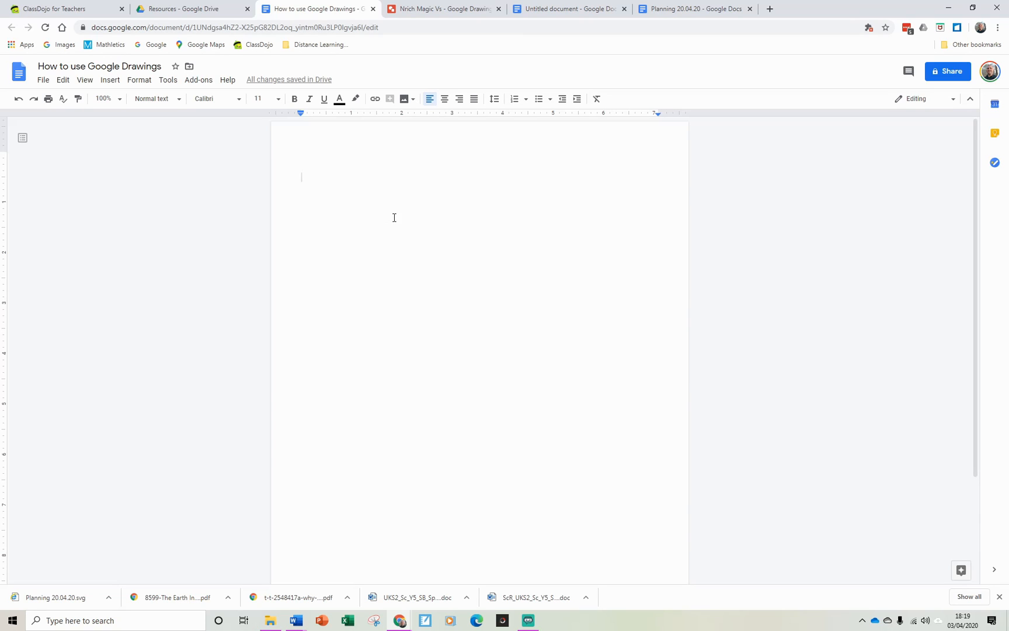
# Step: Insert a new blank drawing into the document
pyautogui.click(111, 81)
pyautogui.moveTo(139, 138)
pyautogui.click(242, 138)
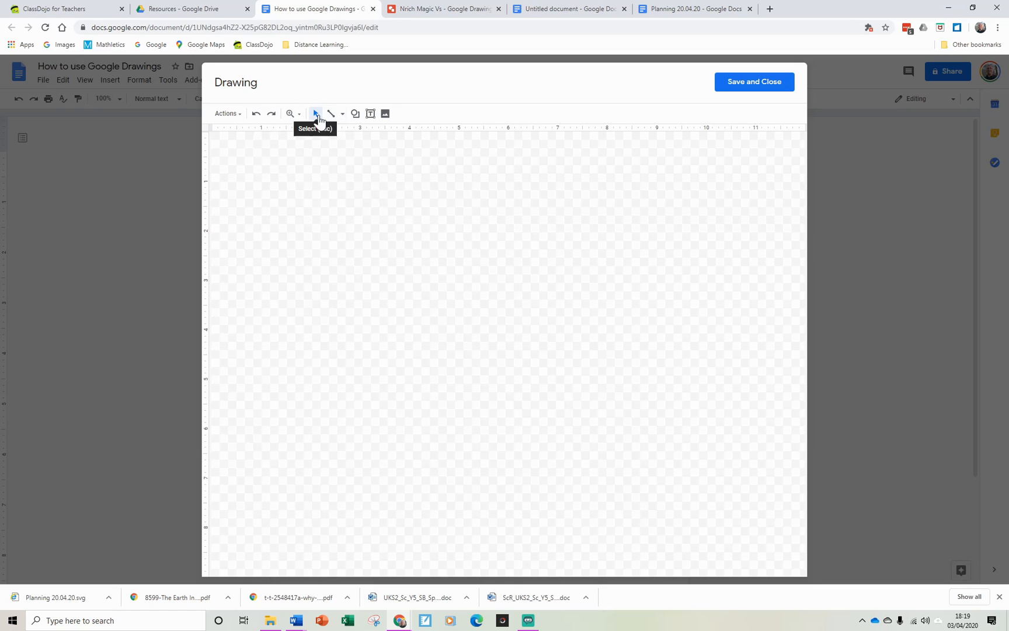
# Step: Examine the drawing editor's line types, shape categories, text box tool and image sources
pyautogui.click(342, 114)
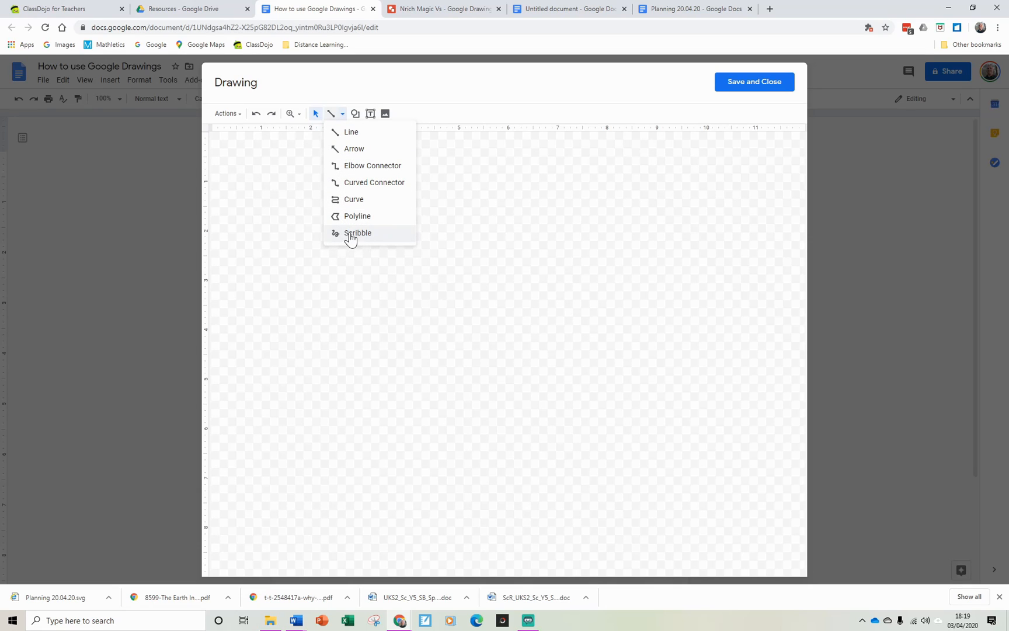
pyautogui.click(355, 114)
pyautogui.moveTo(374, 136)
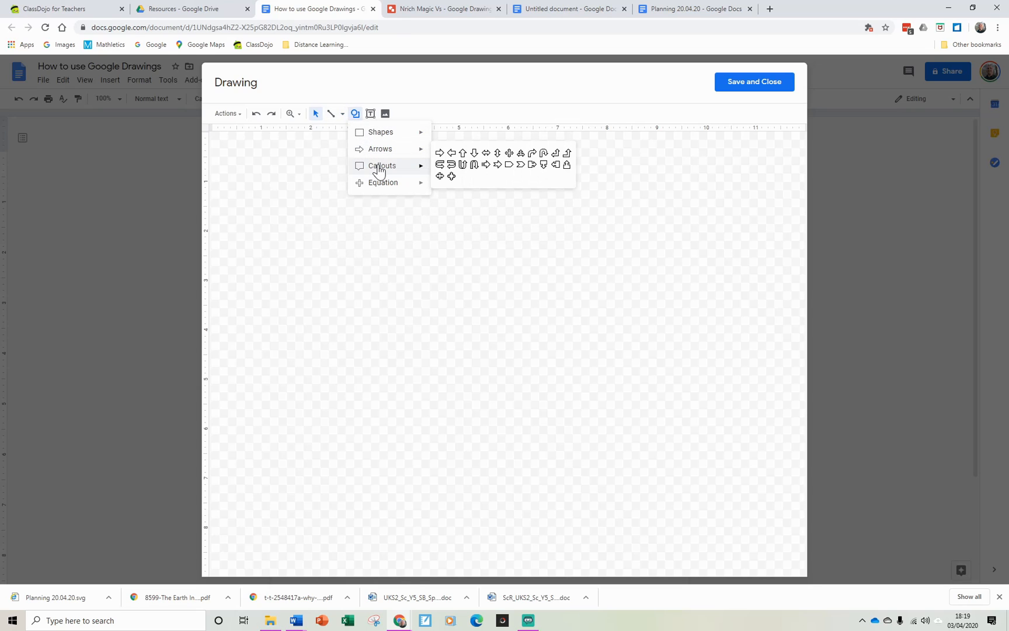
pyautogui.moveTo(378, 170)
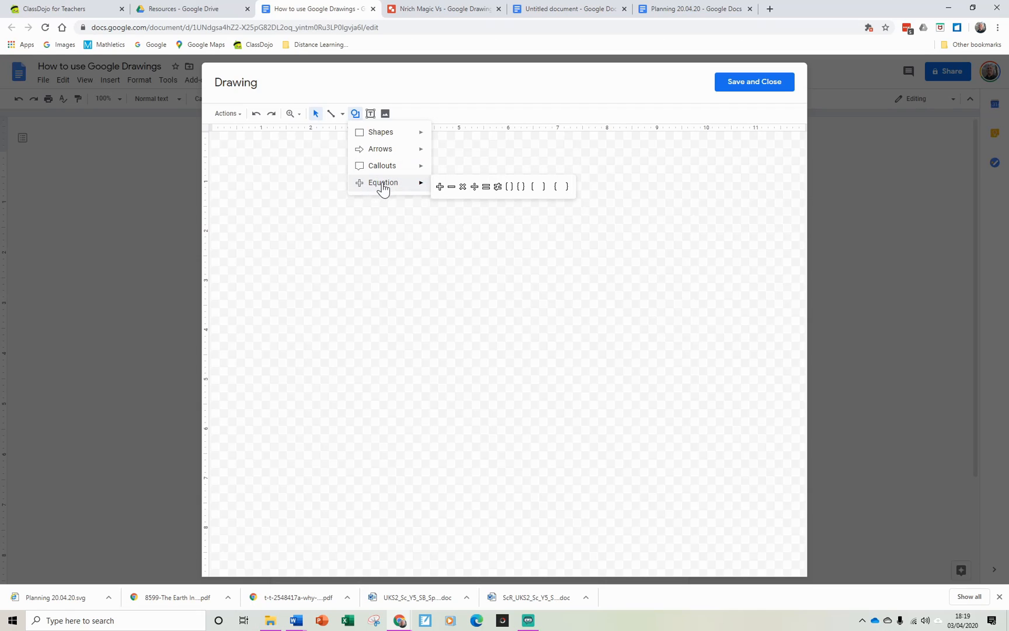
pyautogui.click(371, 115)
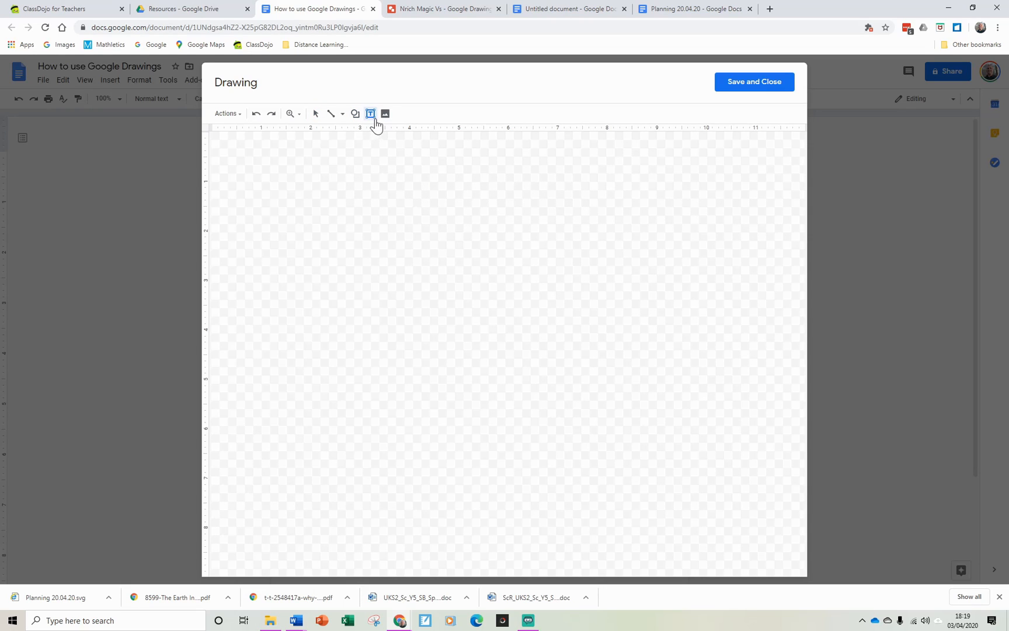
pyautogui.click(386, 114)
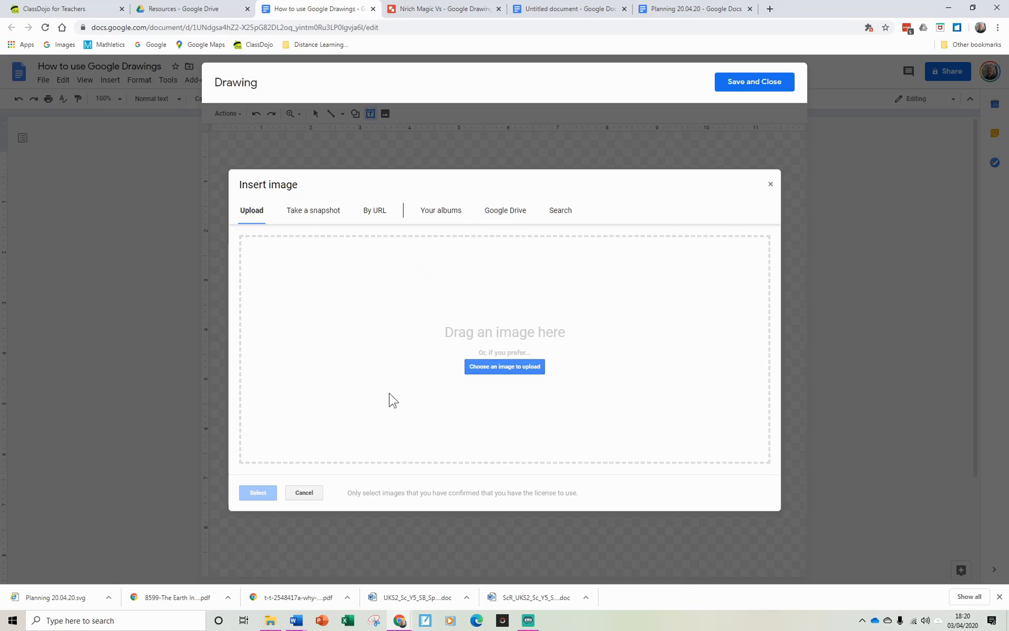
pyautogui.click(770, 186)
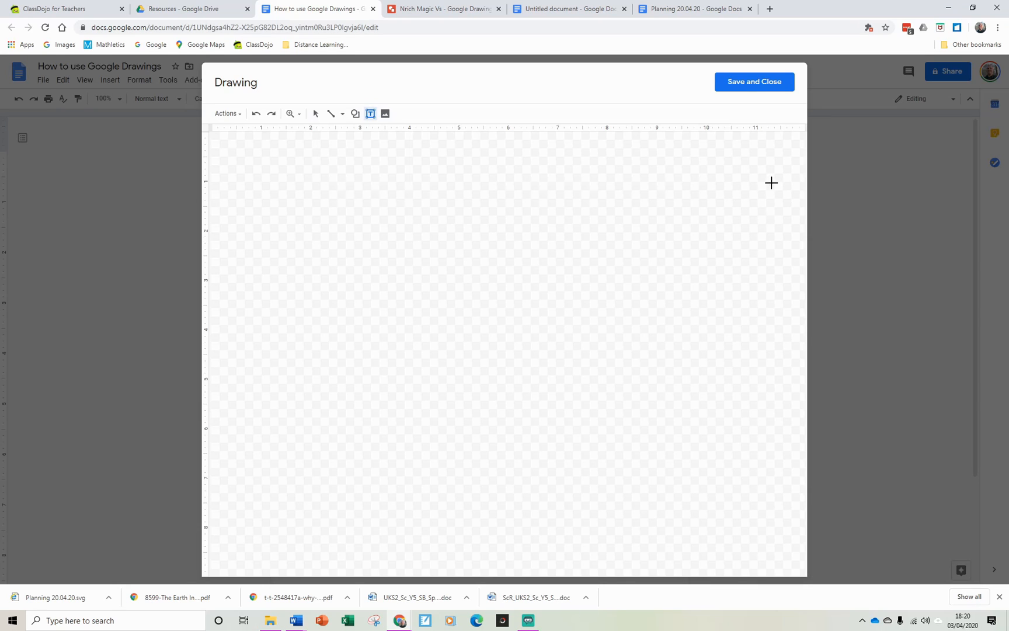
# Step: Draw a circle about 3.3 inches wide in the upper-left area of the canvas and move it slightly up and left
pyautogui.click(354, 114)
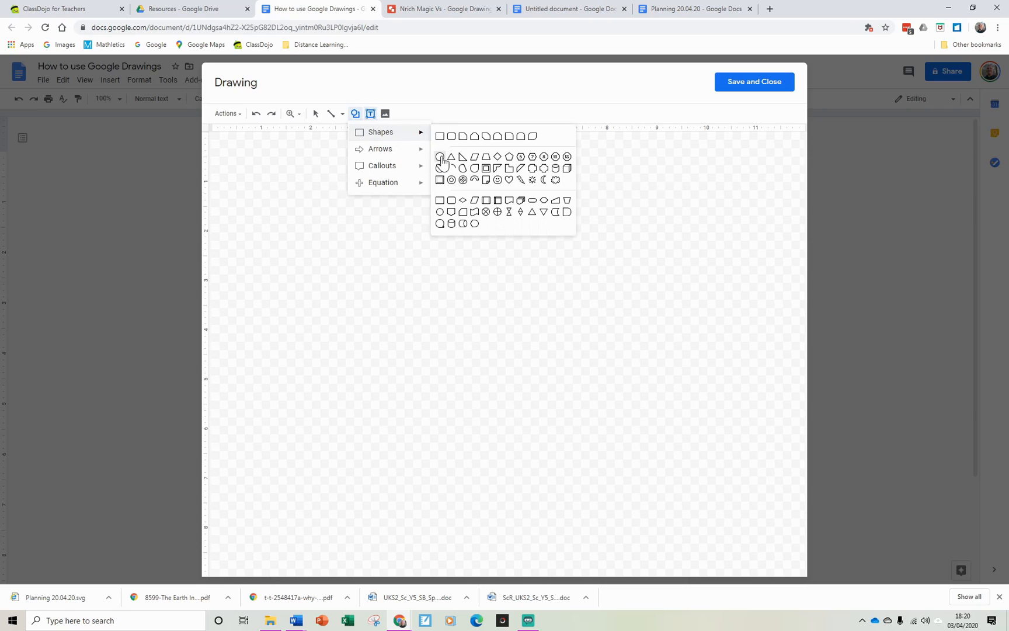
pyautogui.click(441, 158)
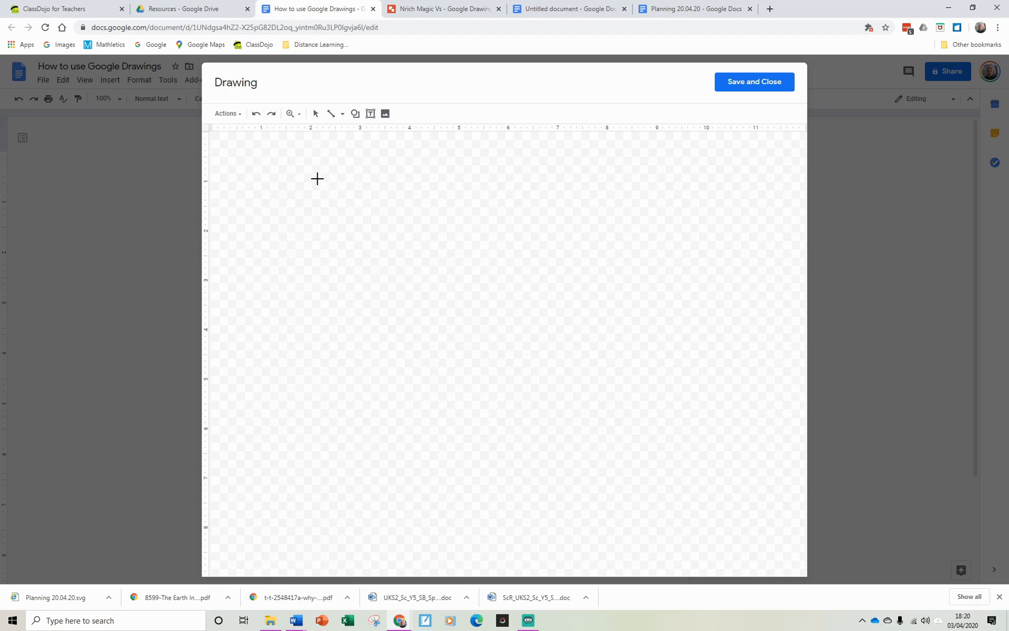
pyautogui.moveTo(313, 185)
pyautogui.mouseDown()
pyautogui.moveTo(417, 275)
pyautogui.moveTo(344, 274)
pyautogui.moveTo(412, 273)
pyautogui.moveTo(430, 316)
pyautogui.moveTo(494, 360)
pyautogui.moveTo(347, 239)
pyautogui.moveTo(504, 347)
pyautogui.moveTo(478, 333)
pyautogui.mouseUp()
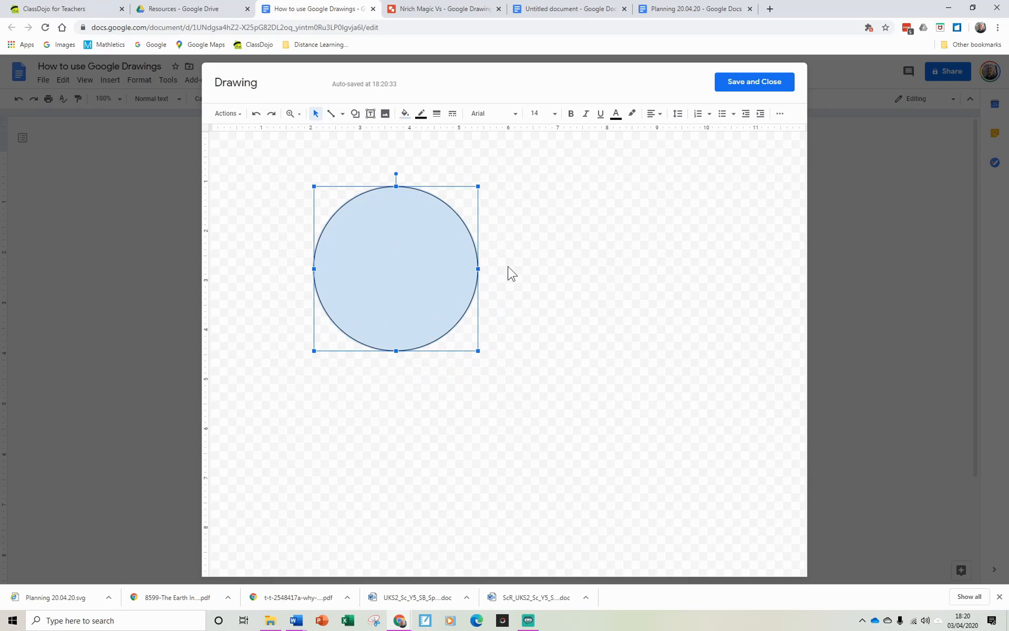
pyautogui.click(544, 269)
pyautogui.moveTo(404, 261); pyautogui.dragTo(426, 269)
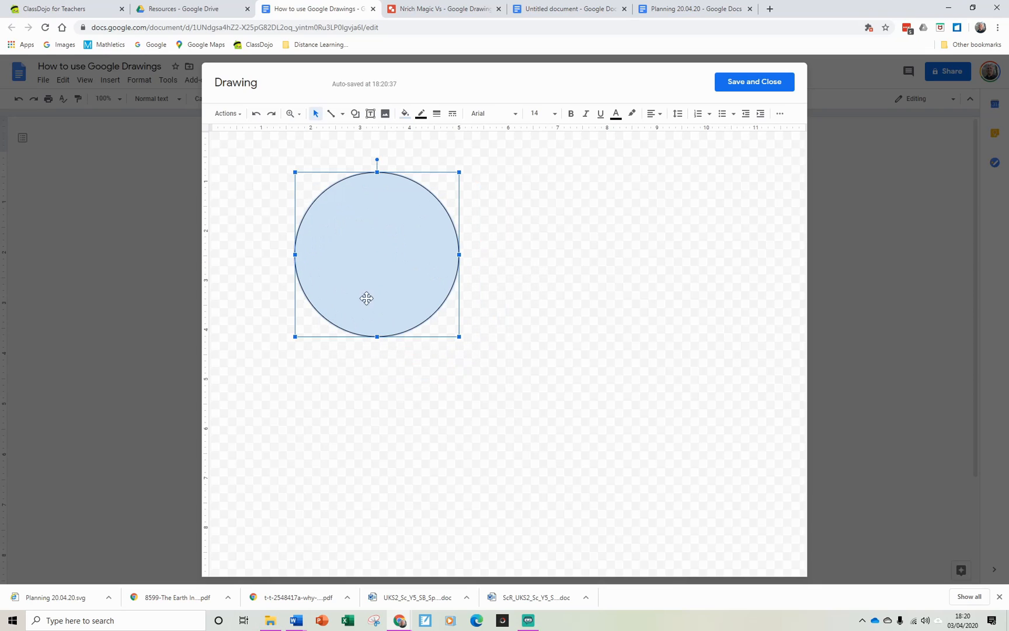
# Step: Fill the circle with white and colour its outline dark red
pyautogui.click(405, 116)
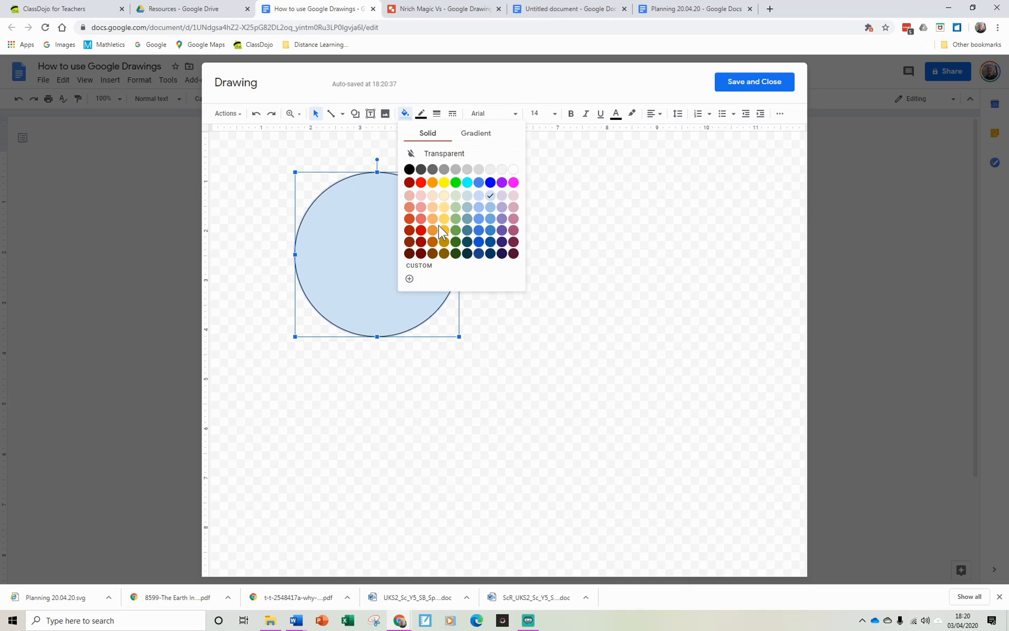
pyautogui.click(514, 170)
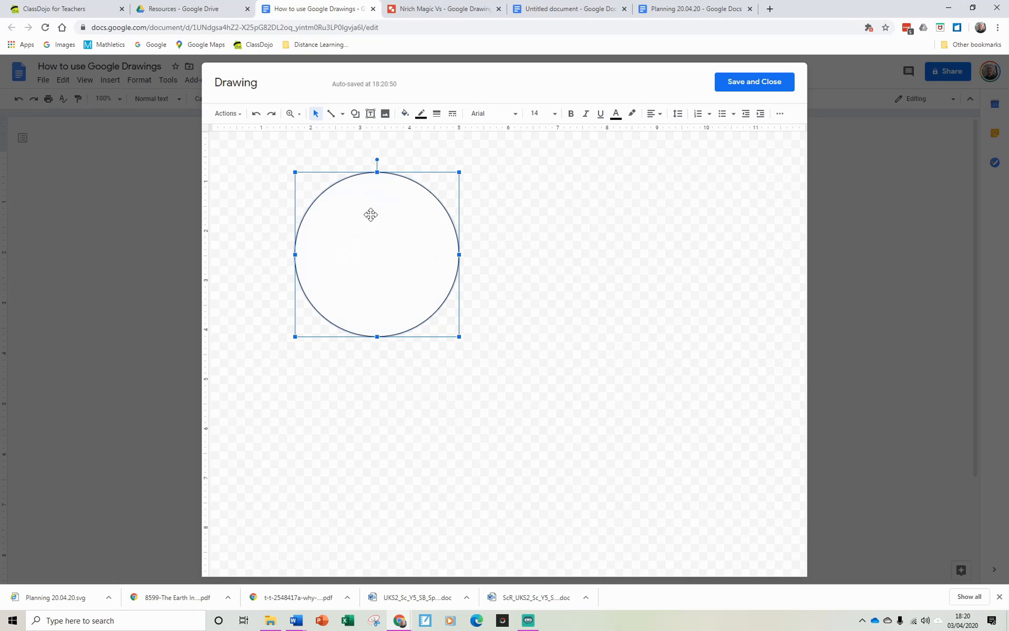
pyautogui.click(421, 113)
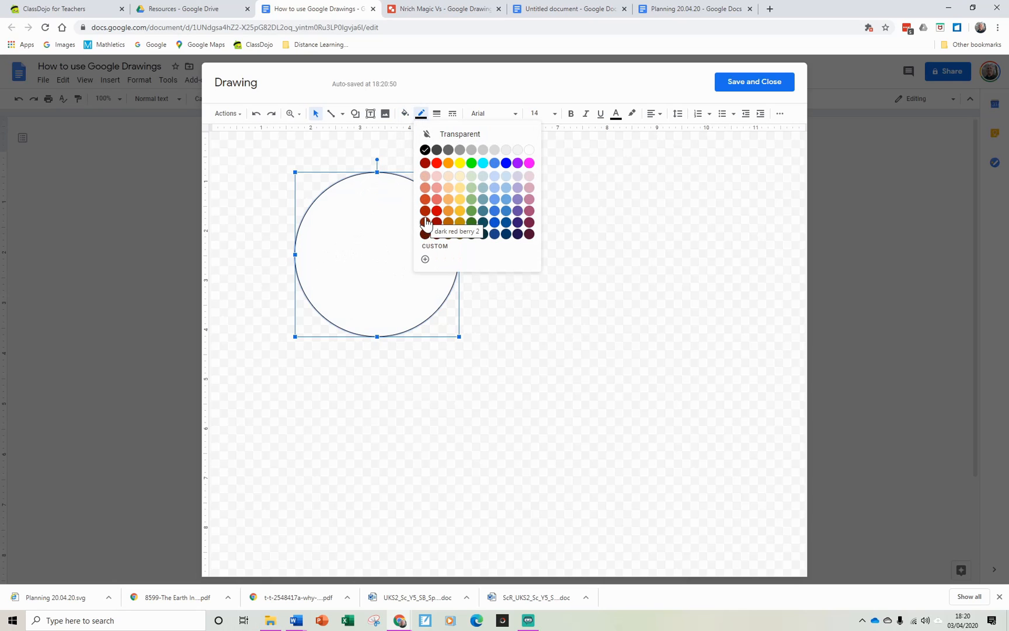
pyautogui.click(425, 162)
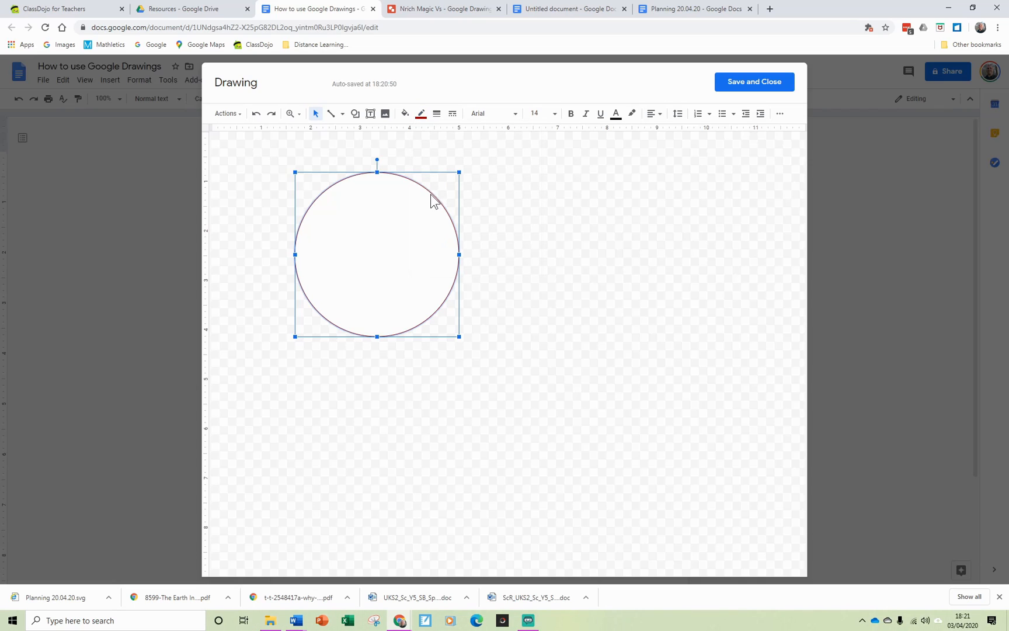
# Step: Set the circle's outline weight to 3px and shift the circle a little further up and left
pyautogui.click(437, 115)
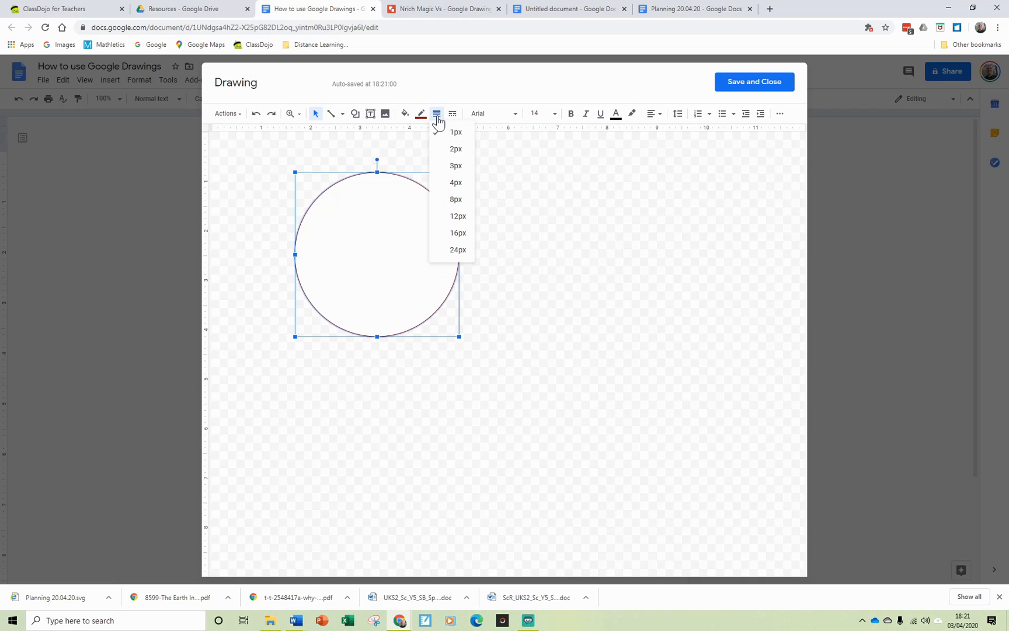
pyautogui.click(456, 168)
pyautogui.click(501, 205)
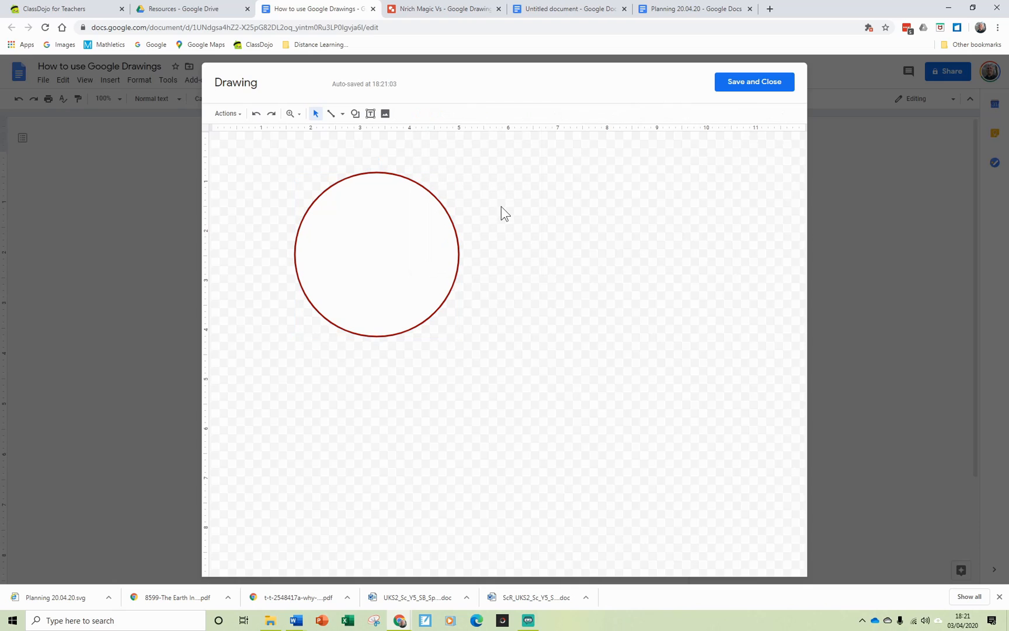
pyautogui.moveTo(391, 251); pyautogui.dragTo(369, 241)
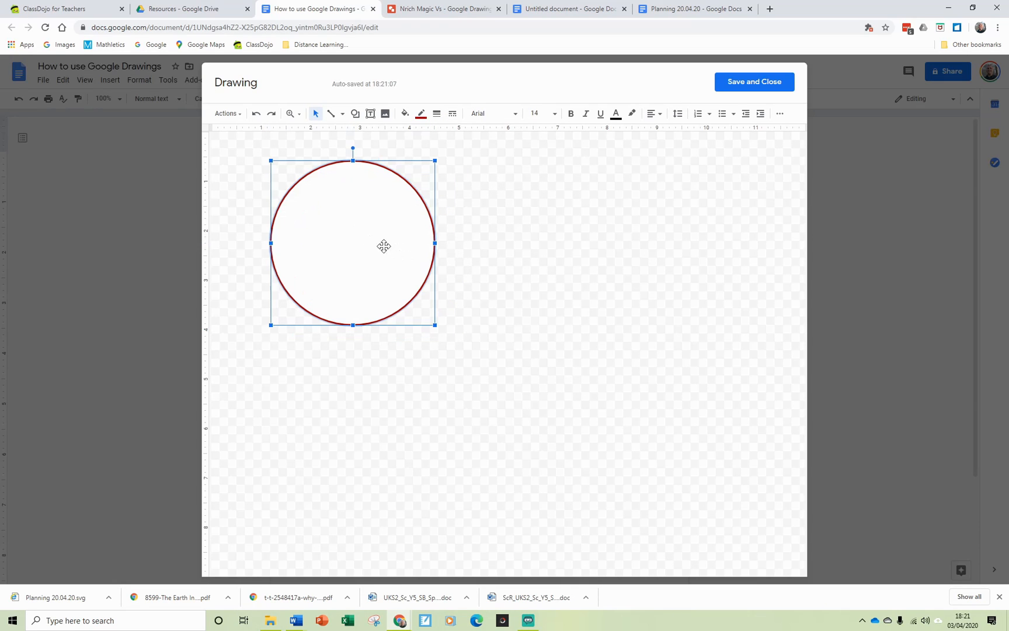
# Step: Add the word "Text" inside the circle and centre it horizontally
pyautogui.doubleClick(357, 237)
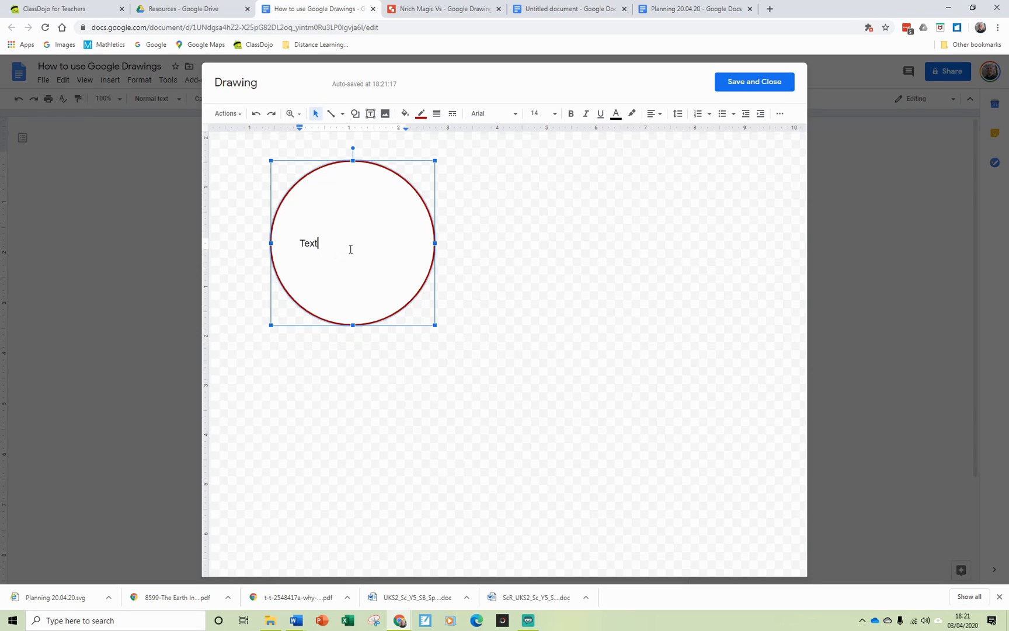
pyautogui.moveTo(320, 243); pyautogui.dragTo(290, 250)
pyautogui.click(658, 116)
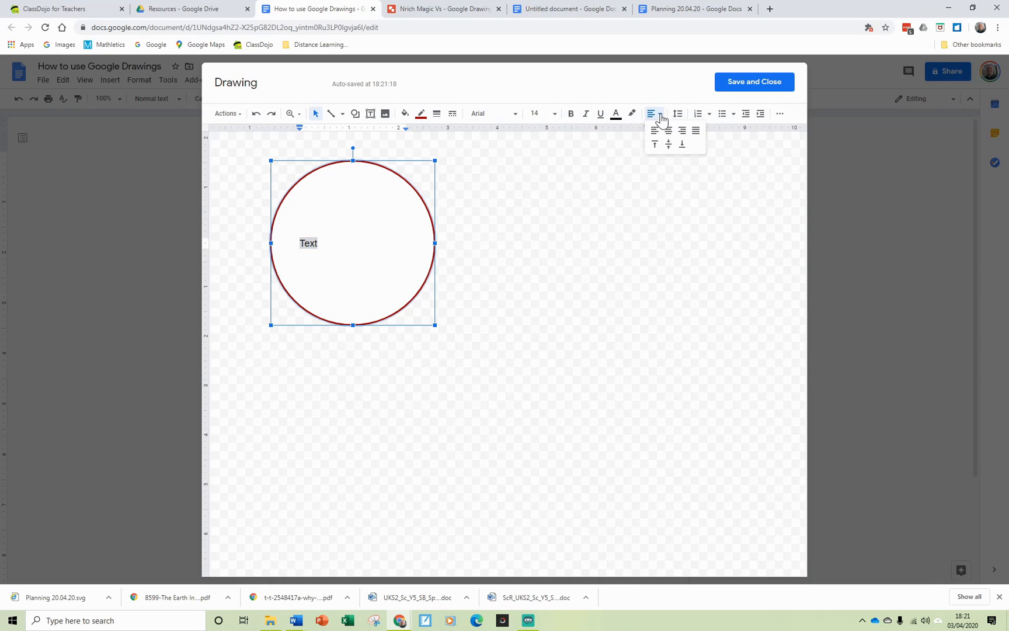
pyautogui.click(669, 135)
# Step: Format the circle's text as bold Caveat at size 72
pyautogui.click(571, 113)
pyautogui.click(517, 116)
pyautogui.click(526, 173)
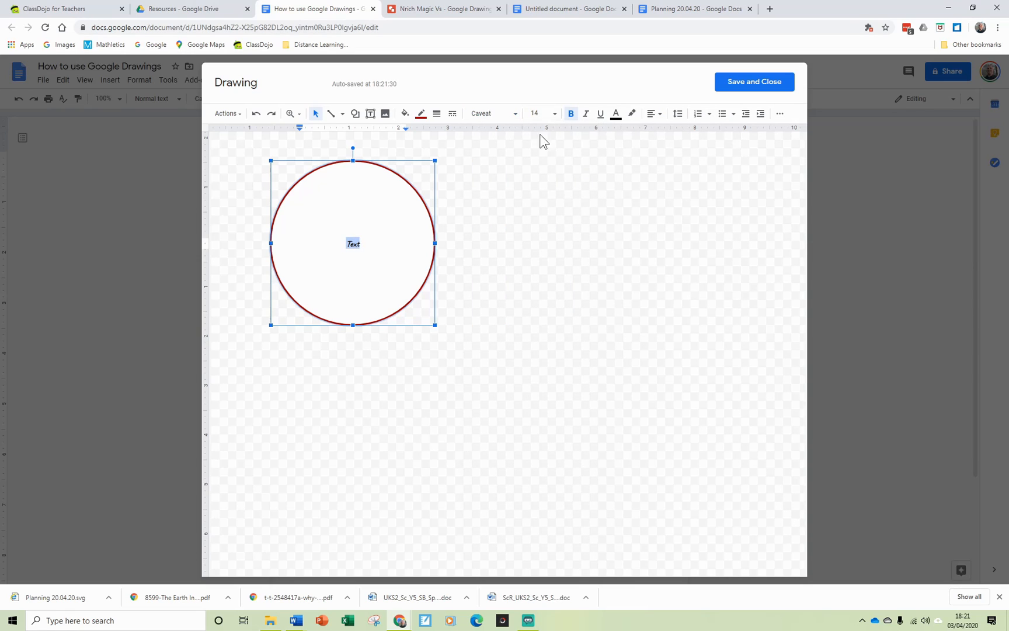
pyautogui.click(555, 115)
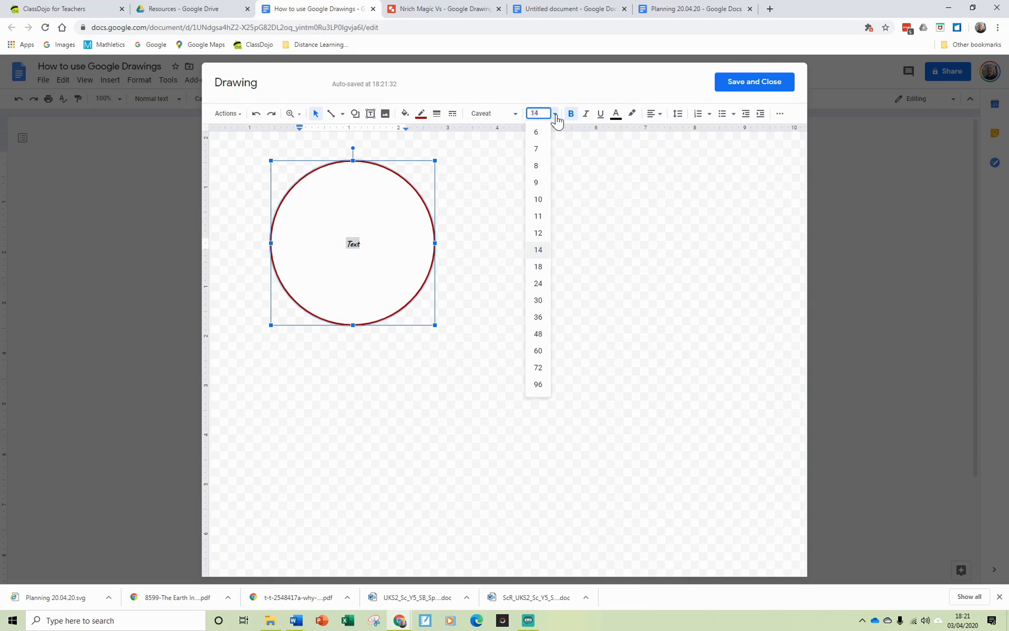
pyautogui.click(538, 350)
pyautogui.click(551, 114)
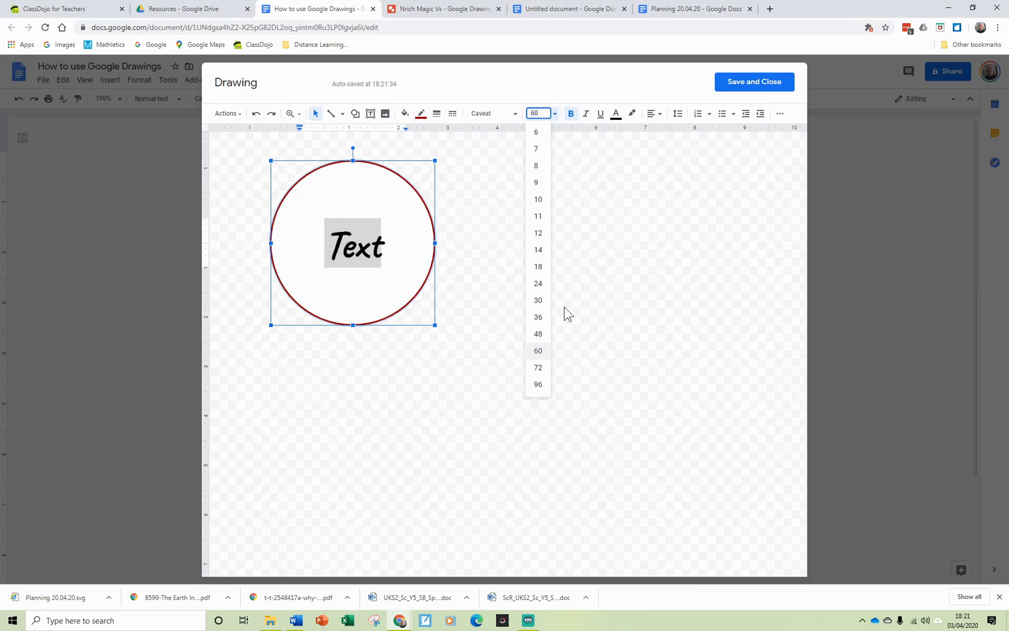
pyautogui.click(540, 367)
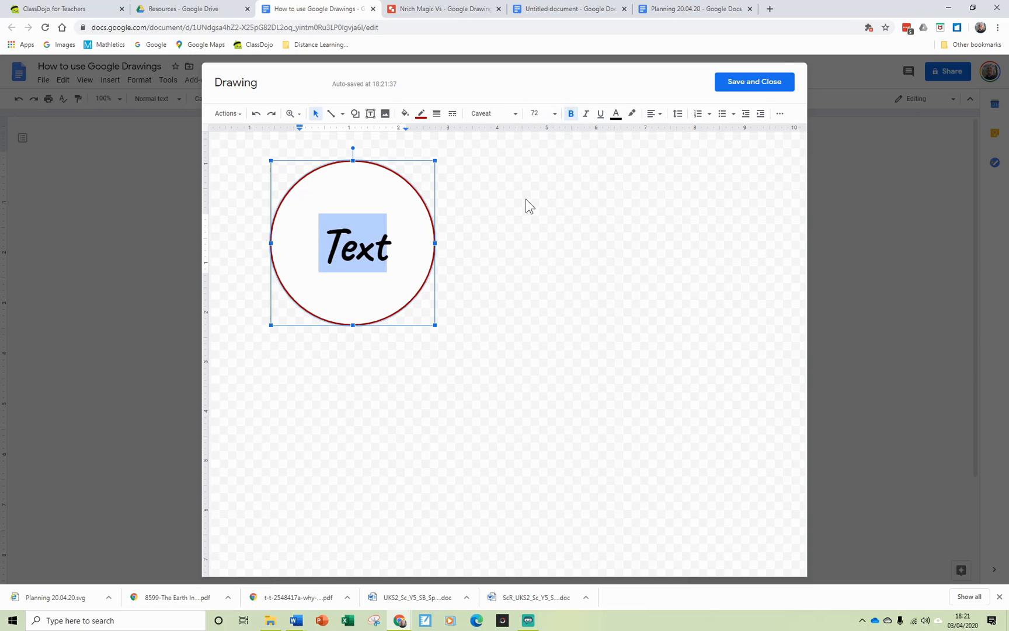
pyautogui.click(501, 288)
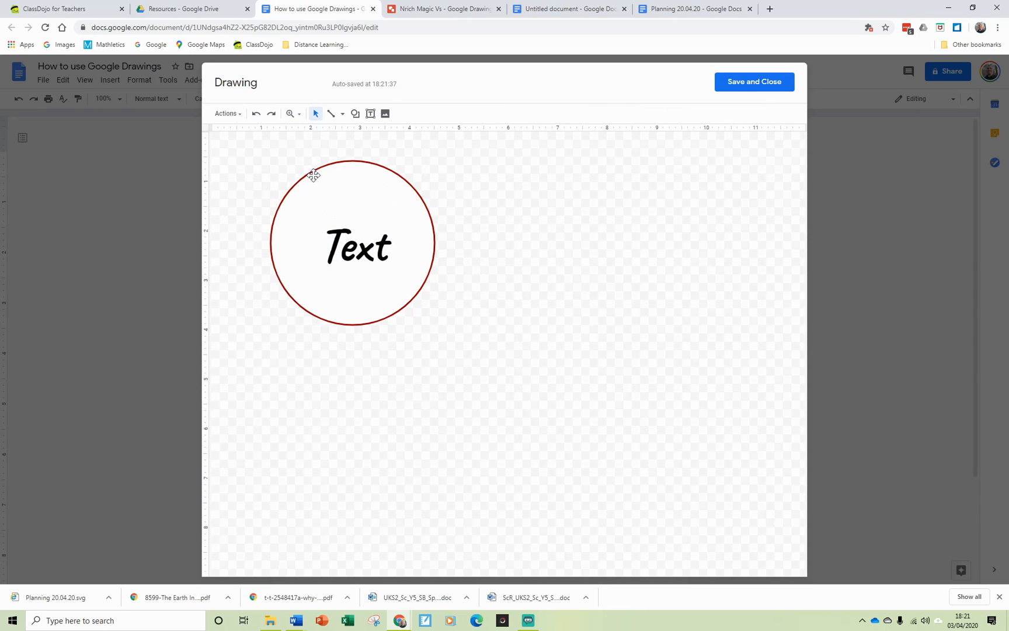
# Step: Save the drawing into the document and scale it proportionally to about 2.2 inches wide
pyautogui.click(750, 87)
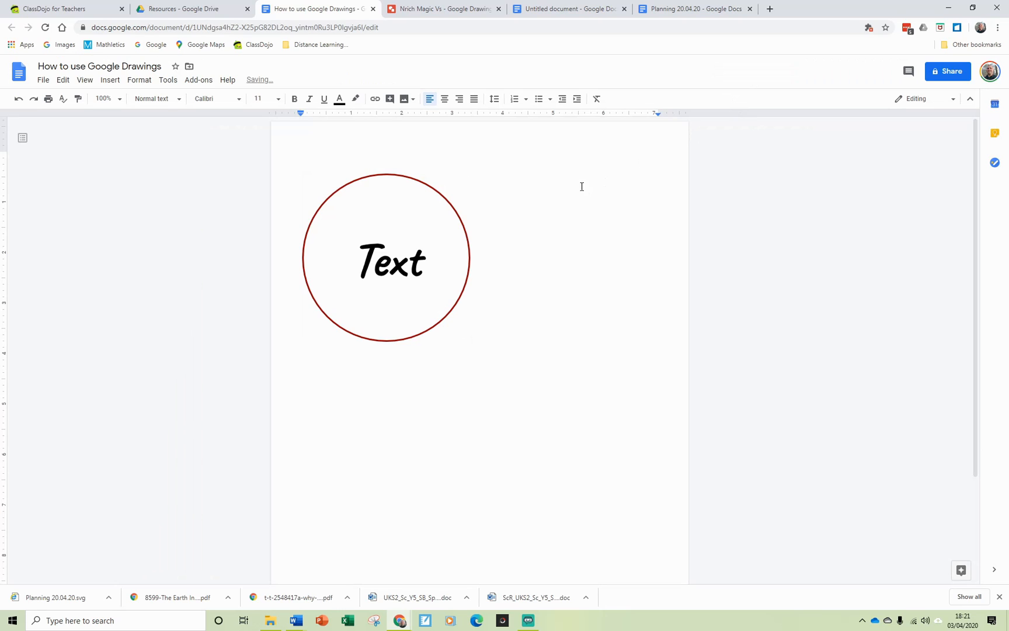
pyautogui.click(389, 215)
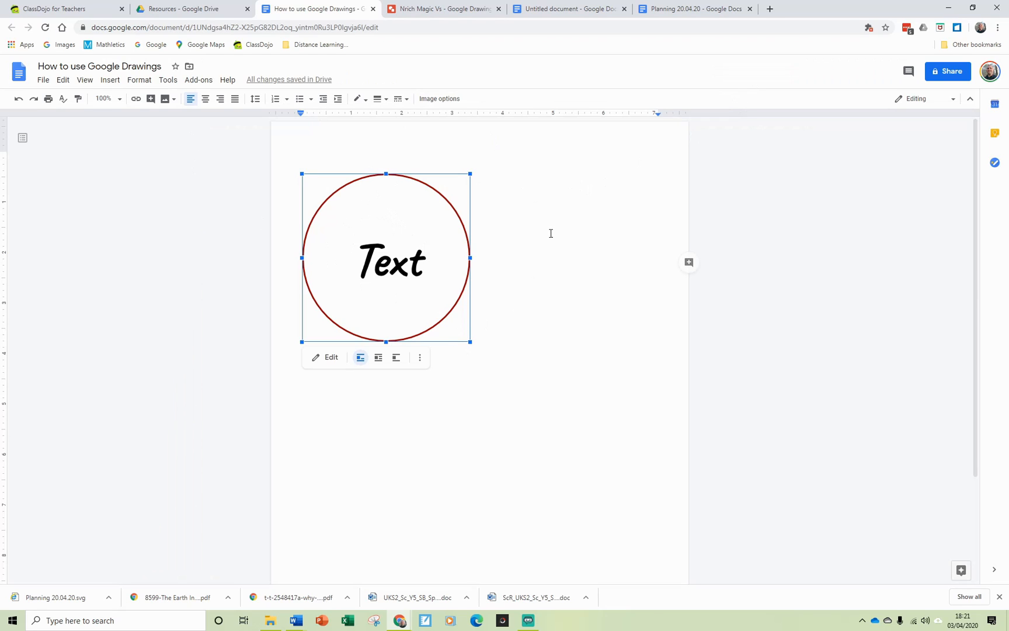
pyautogui.moveTo(470, 342)
pyautogui.mouseDown()
pyautogui.moveTo(361, 237)
pyautogui.moveTo(387, 259)
pyautogui.mouseUp()
pyautogui.click(450, 260)
pyautogui.click(379, 241)
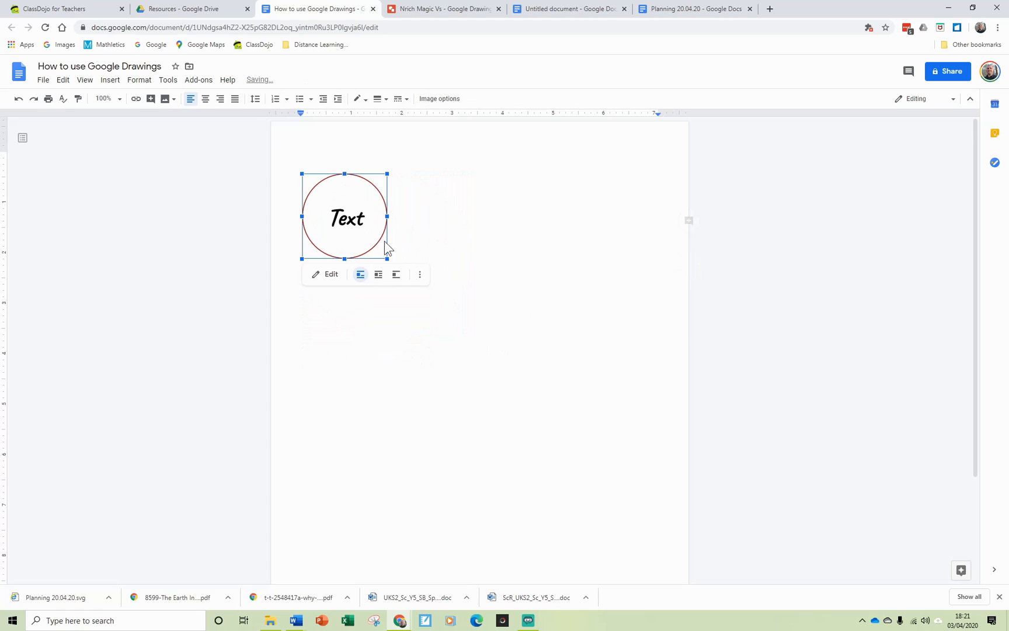
pyautogui.moveTo(387, 258); pyautogui.dragTo(613, 390)
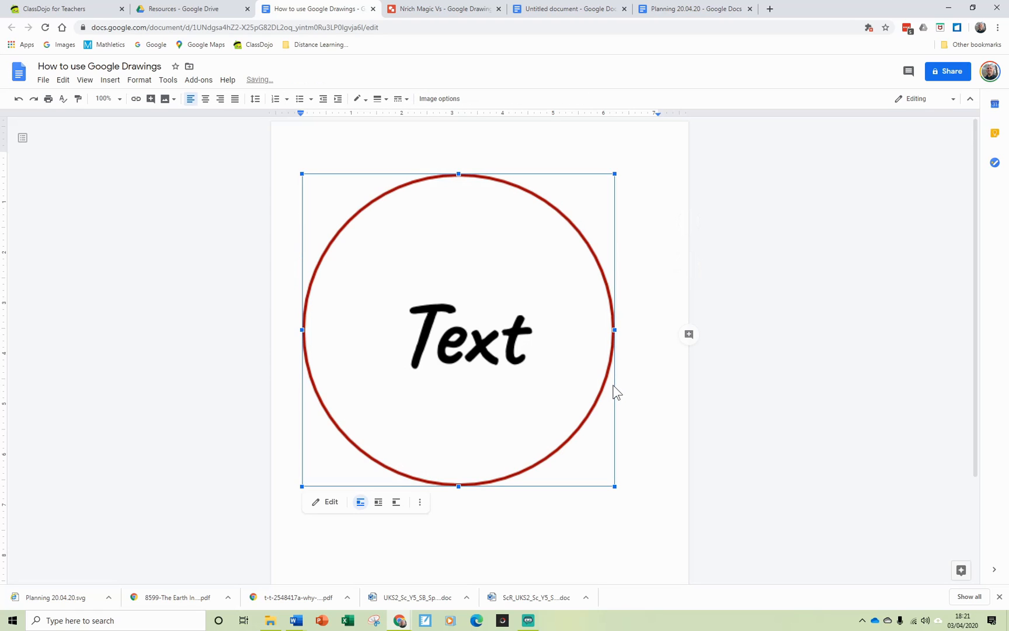
pyautogui.moveTo(615, 486)
pyautogui.mouseDown()
pyautogui.moveTo(487, 315)
pyautogui.moveTo(414, 255)
pyautogui.mouseUp()
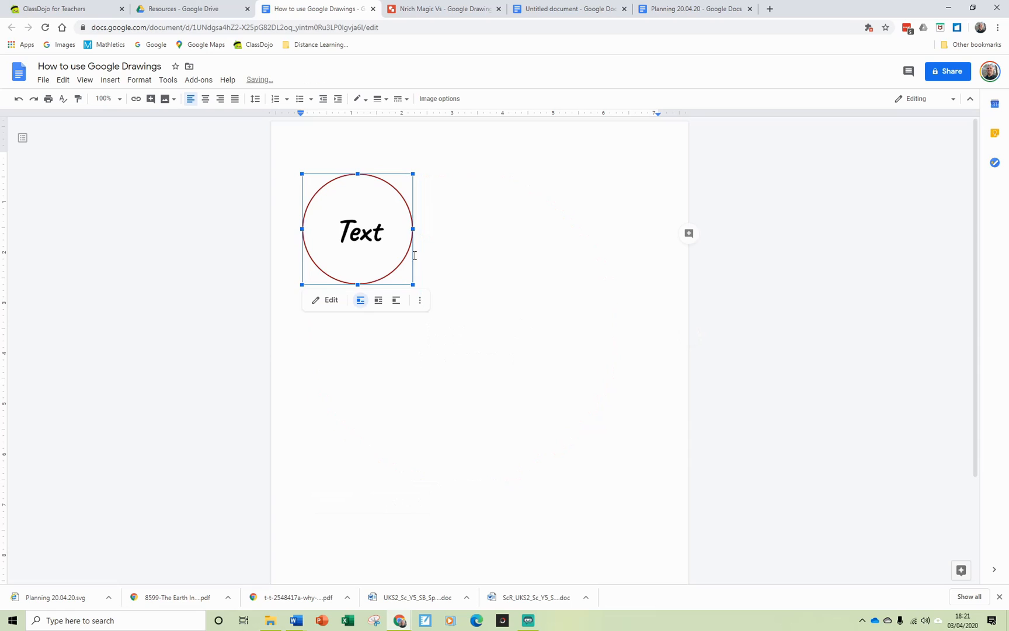
pyautogui.click(444, 250)
# Step: Reopen the inserted circle drawing in its editor and return to the document
pyautogui.click(362, 243)
pyautogui.click(329, 304)
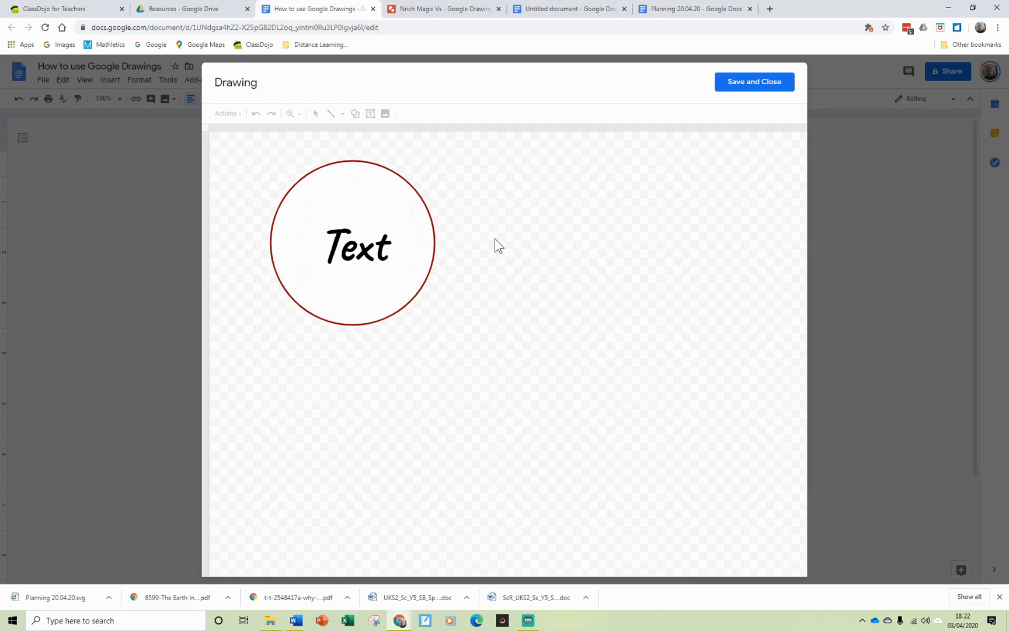
pyautogui.click(732, 84)
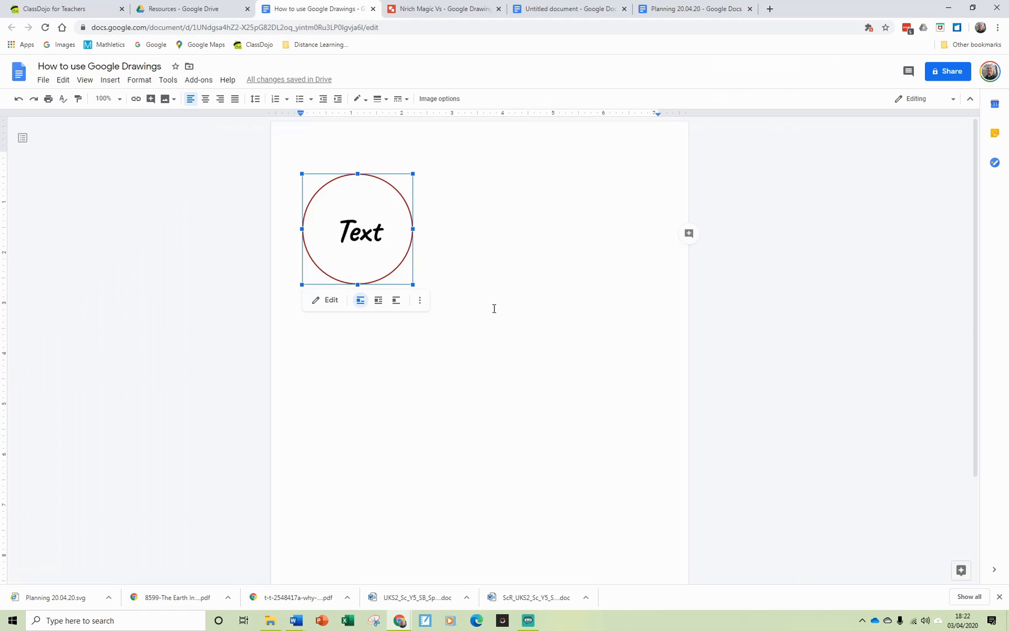
pyautogui.click(462, 287)
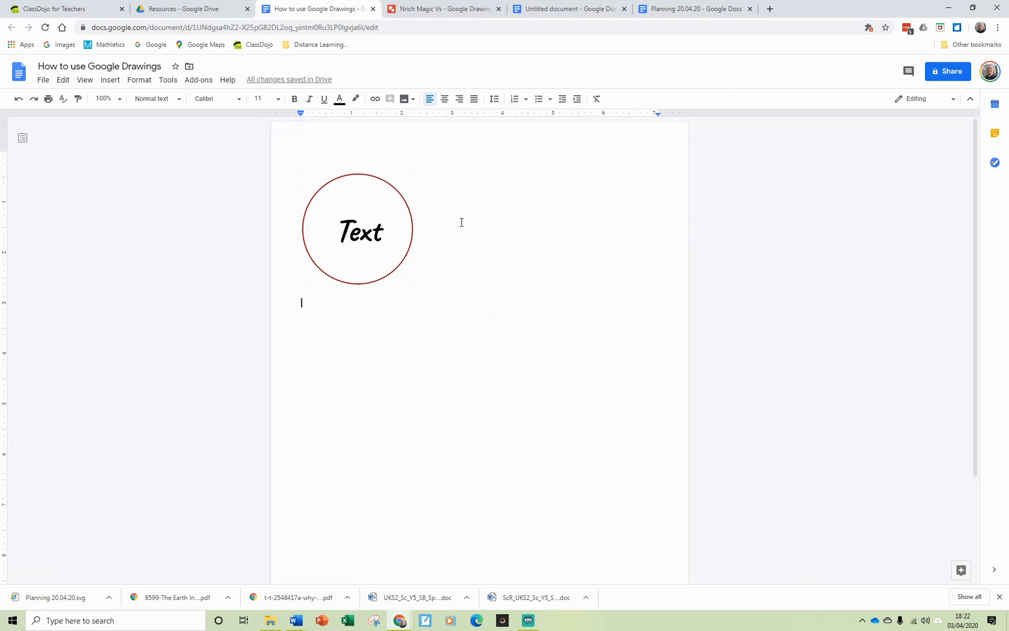
# Step: Switch to the Nrich Magic Vs drawing and deselect its shapes
pyautogui.click(432, 9)
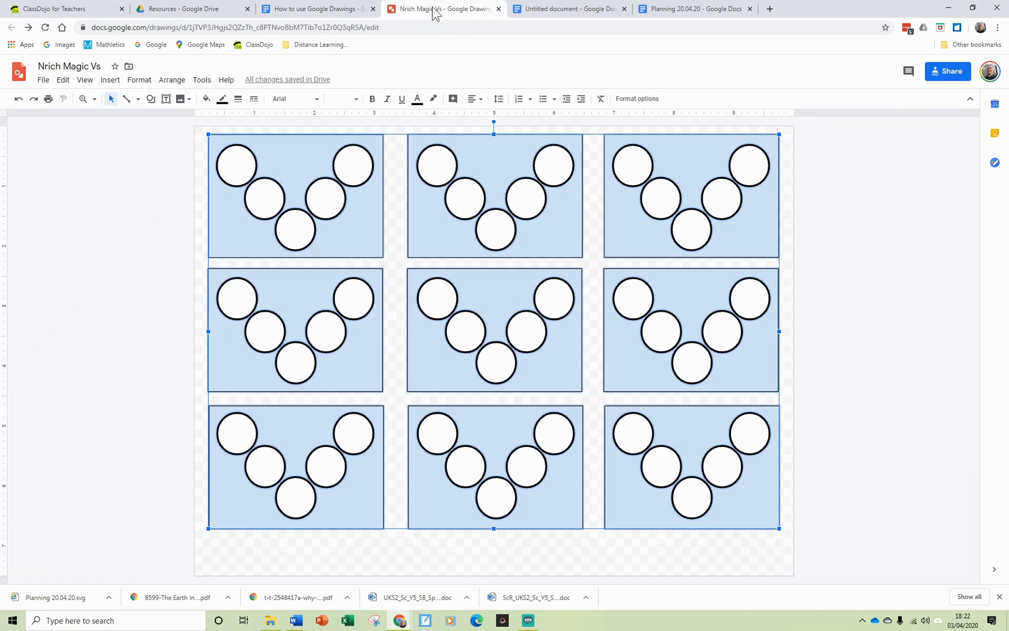
pyautogui.click(203, 218)
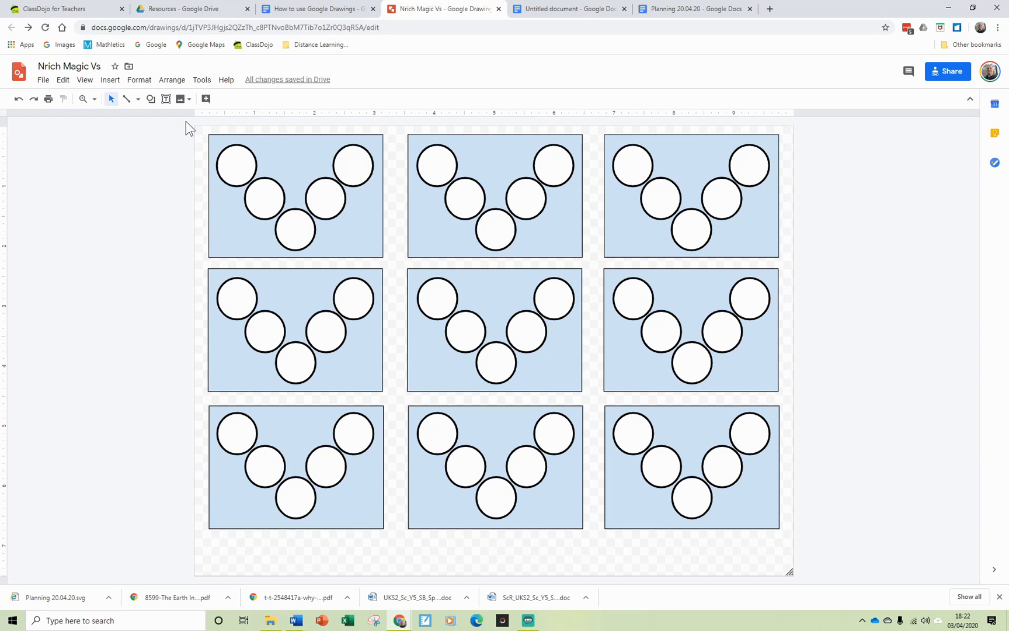
# Step: Copy all the shapes in the Nrich Magic Vs drawing and switch to the How to use Google Drawings document
pyautogui.moveTo(203, 129); pyautogui.dragTo(781, 541)
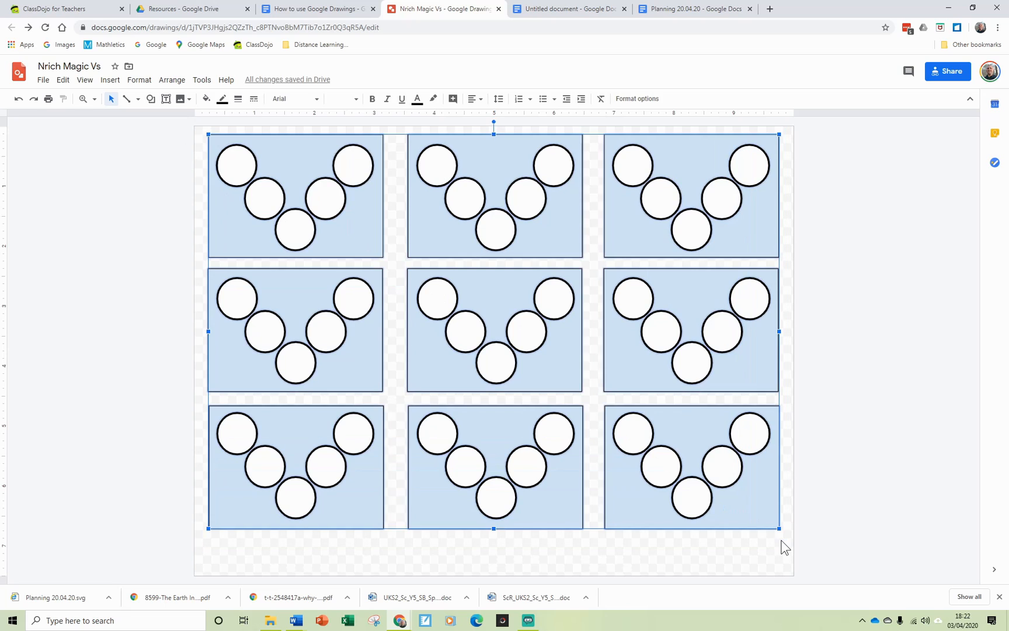
pyautogui.click(669, 553)
pyautogui.hotkey('ctrl', 'a')
pyautogui.click(313, 9)
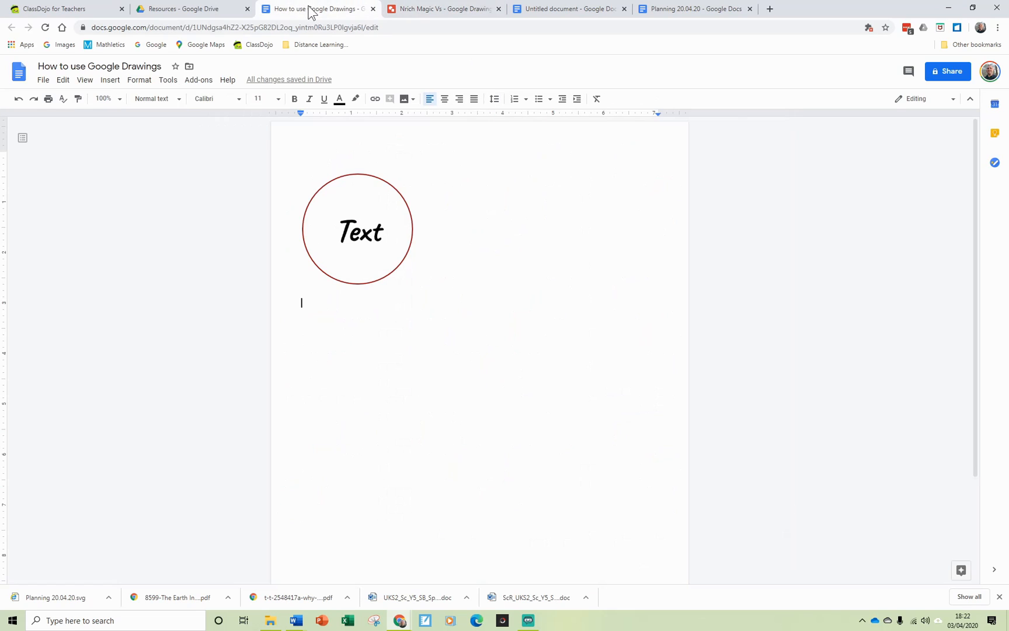
# Step: Start a new drawing in the document, paste the copied V shapes into it and deselect them
pyautogui.click(110, 81)
pyautogui.moveTo(146, 134)
pyautogui.click(240, 136)
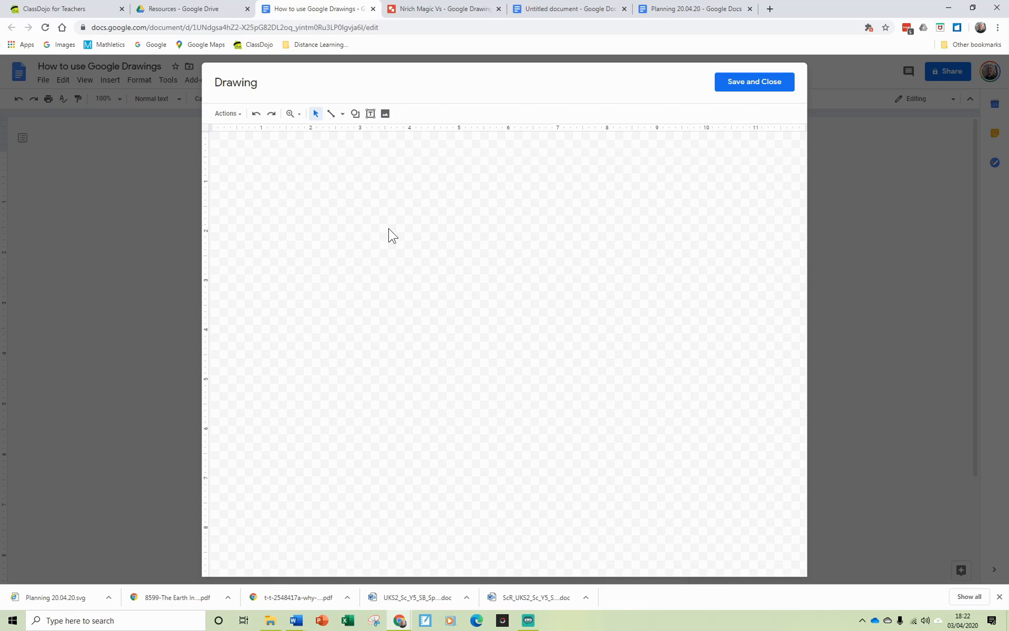
pyautogui.hotkey('ctrl', 'v')
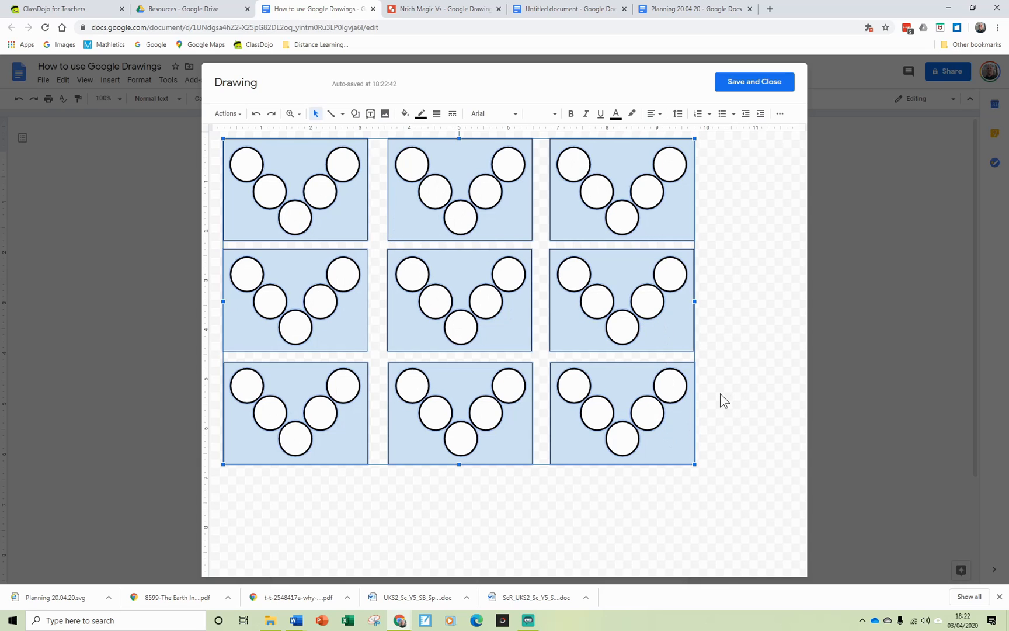
pyautogui.click(719, 393)
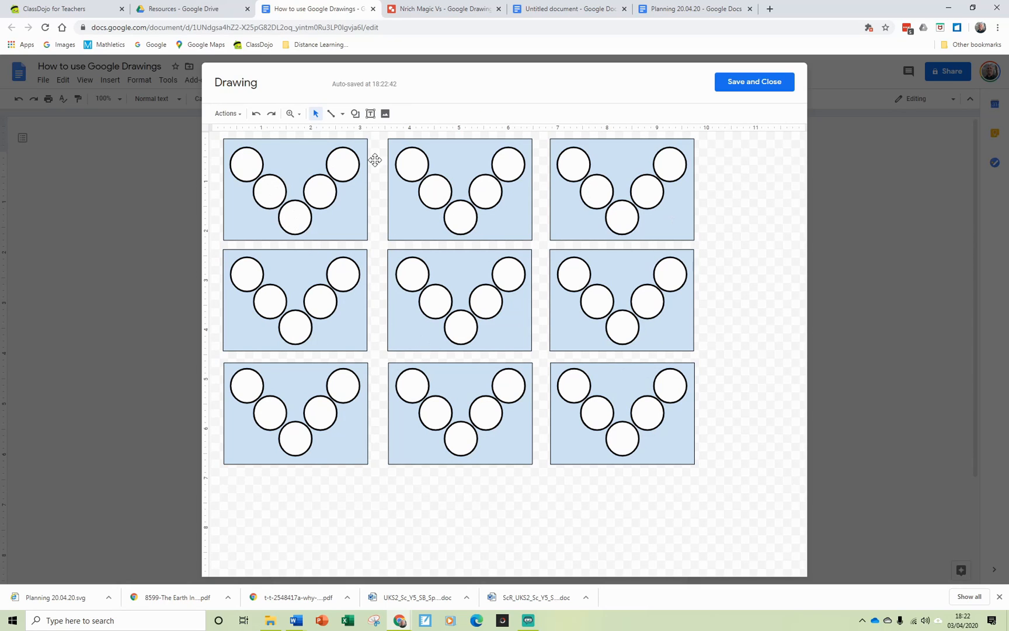
# Step: Enter 5, 4, 3, 2 and 1 in the circles of the first V, from its upper-left circle to its upper-right one
pyautogui.doubleClick(248, 168)
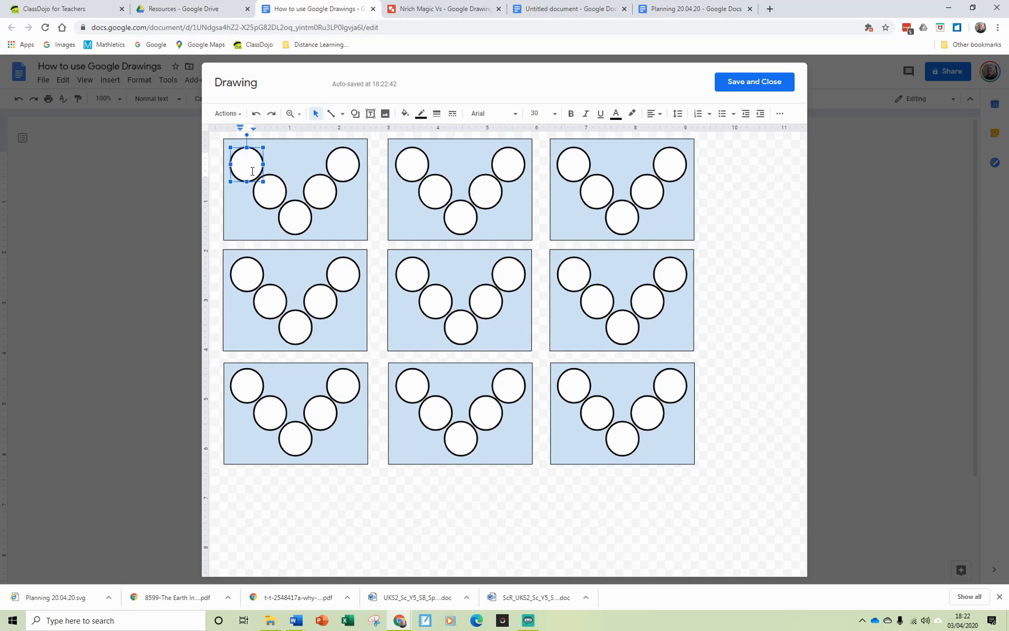
pyautogui.write('5')
pyautogui.doubleClick(273, 191)
pyautogui.write('4')
pyautogui.doubleClick(295, 216)
pyautogui.write('3')
pyautogui.doubleClick(322, 192)
pyautogui.write('2')
pyautogui.doubleClick(342, 163)
pyautogui.write('1')
# Step: Fill the two mid-height circles of the second V in the top row with light red
pyautogui.moveTo(436, 192)
pyautogui.mouseDown()
pyautogui.moveTo(397, 226)
pyautogui.moveTo(428, 196)
pyautogui.mouseUp()
pyautogui.hotkey('ctrl', 'z')
pyautogui.hotkey('ctrl', 'z')
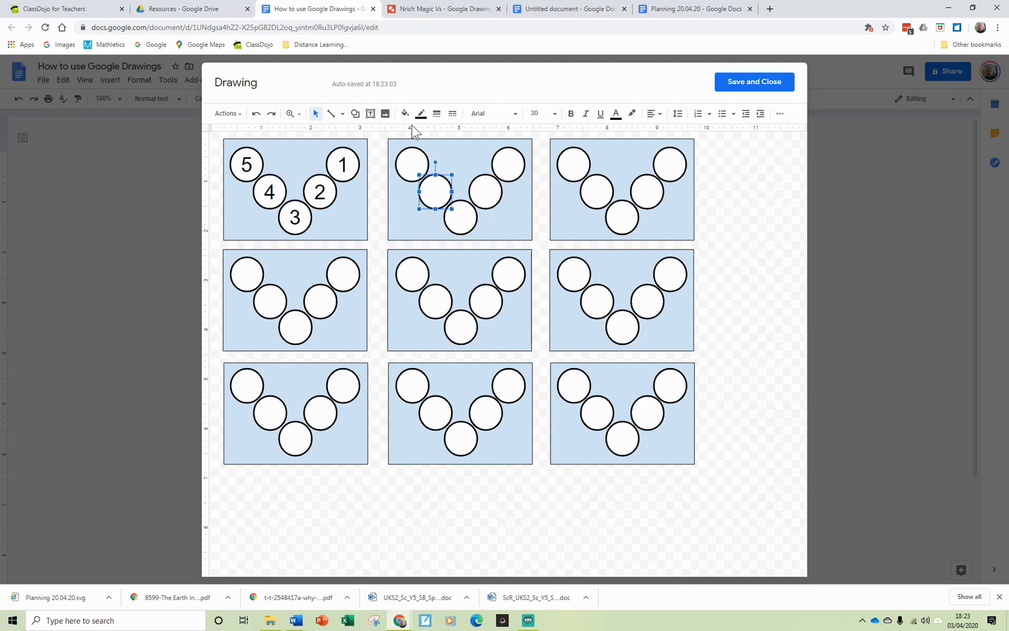
pyautogui.keyDown('shift'); pyautogui.click(484, 192); pyautogui.keyUp('shift')
pyautogui.click(405, 114)
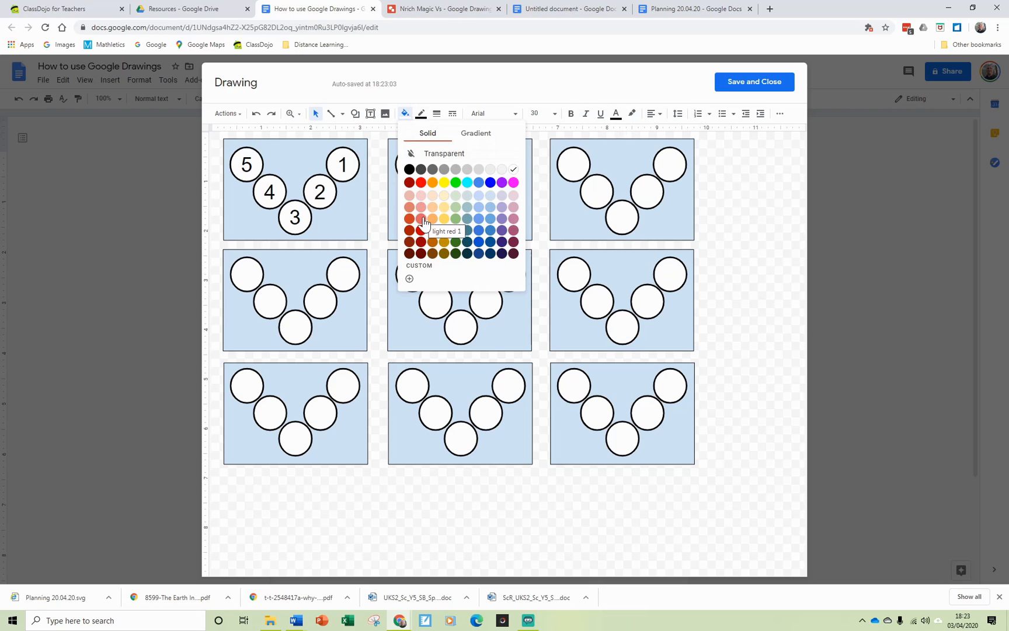
pyautogui.click(420, 207)
pyautogui.click(789, 212)
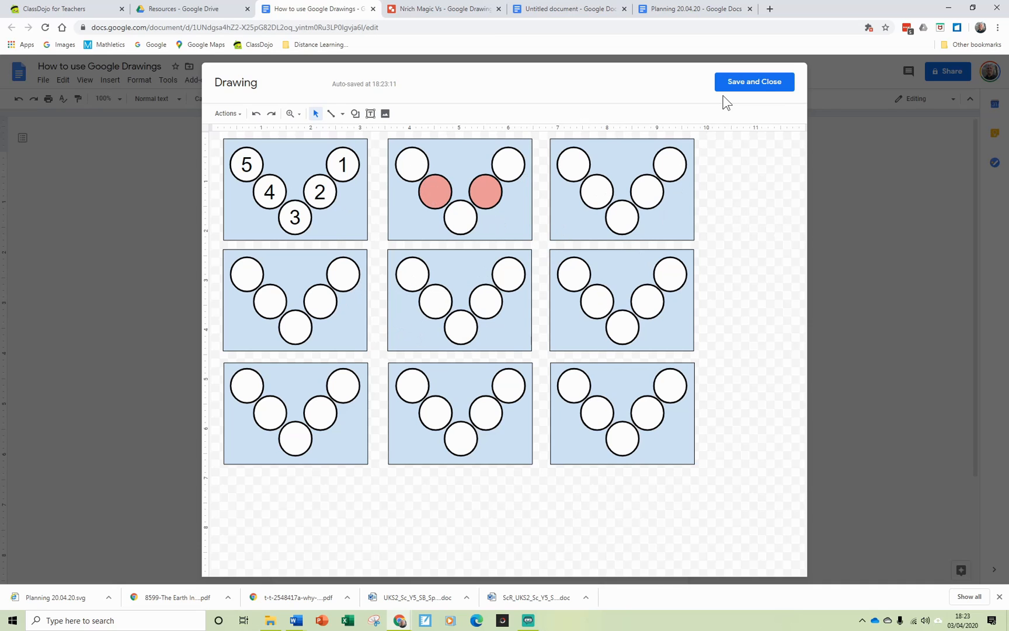
# Step: Save the V drawing into the document and reopen it for editing
pyautogui.click(760, 86)
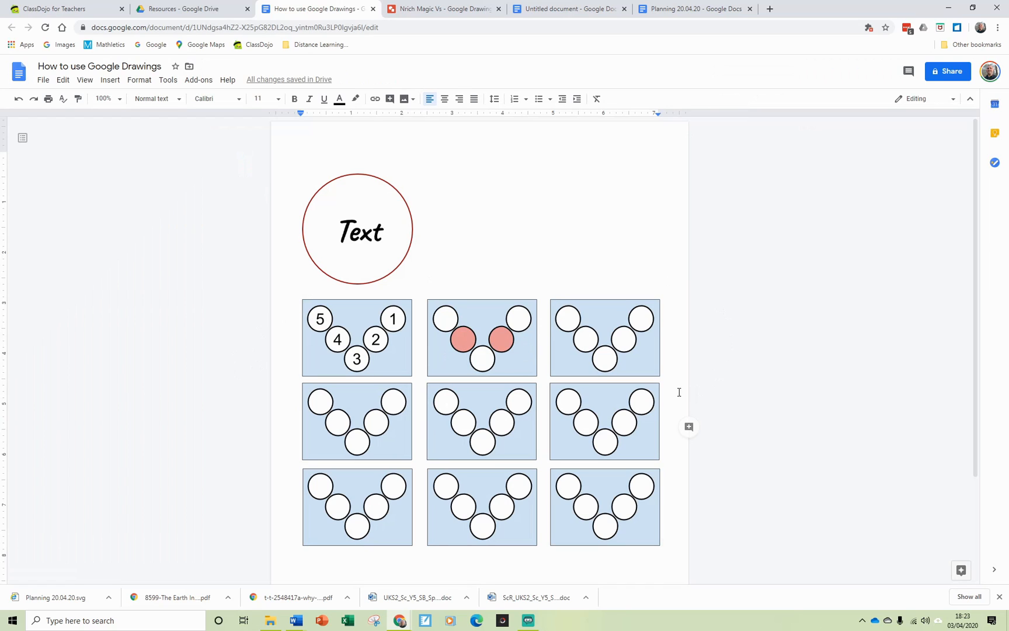
pyautogui.scroll(-2, 590, 423)
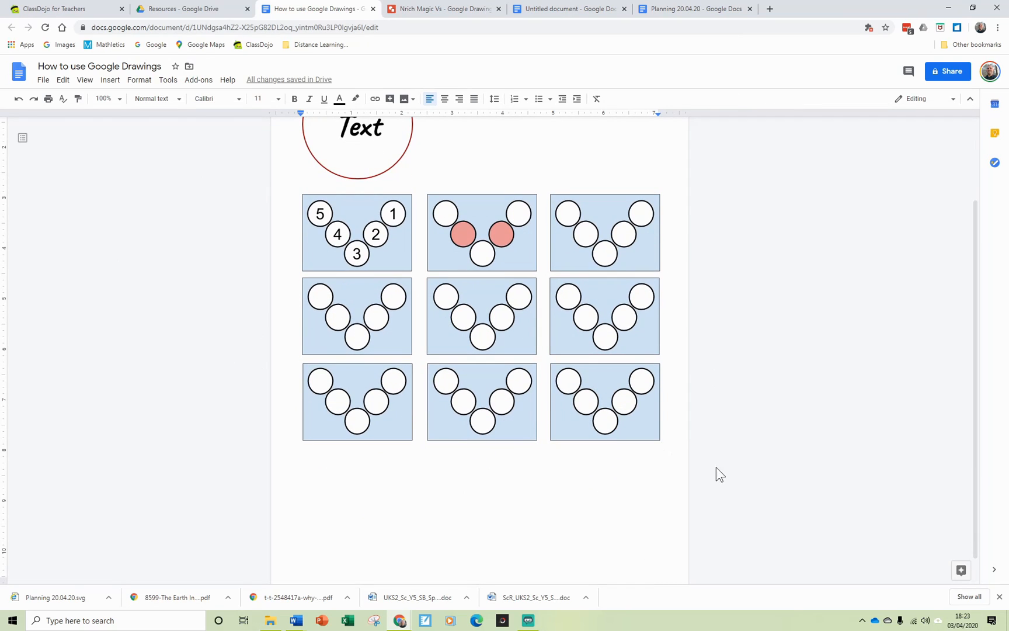
pyautogui.click(512, 347)
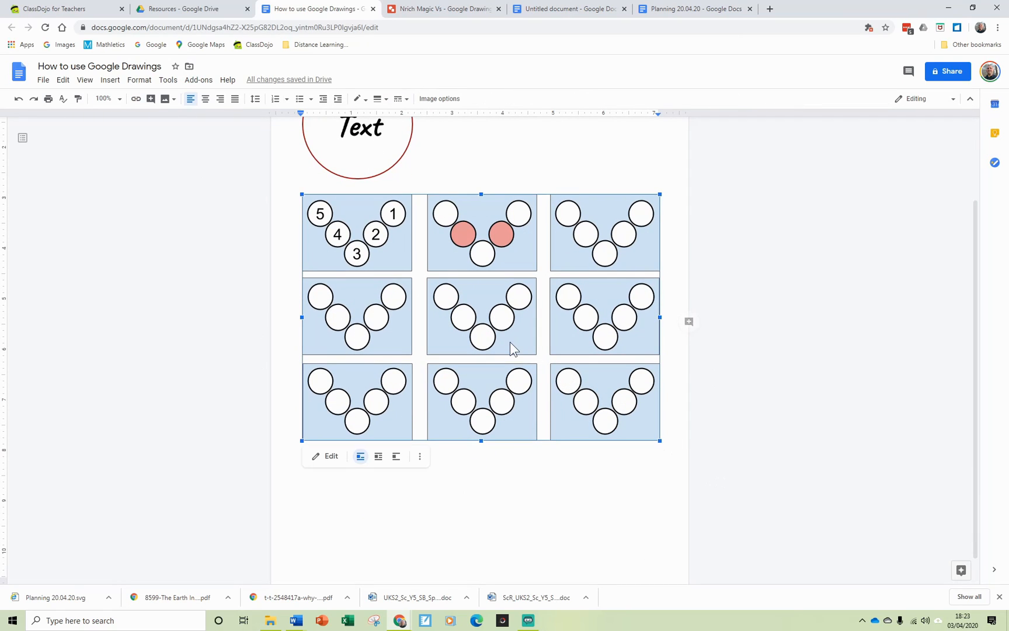
pyautogui.click(330, 457)
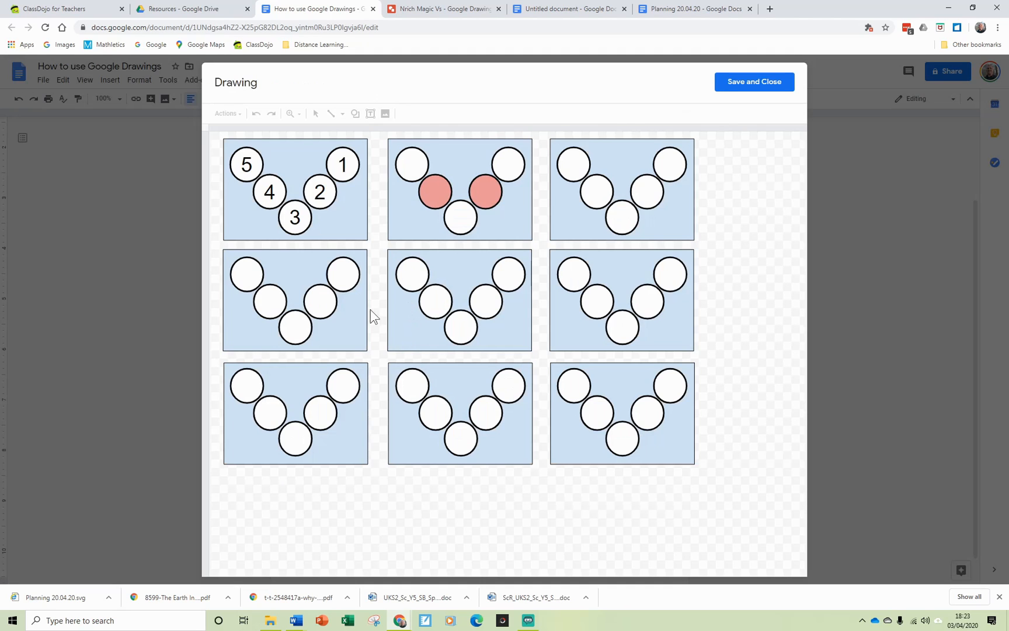
# Step: Enter 5 in the lowest circle, 1 in the upper-left and 3 in the upper-right circle of the second V, and save the drawing
pyautogui.doubleClick(461, 219)
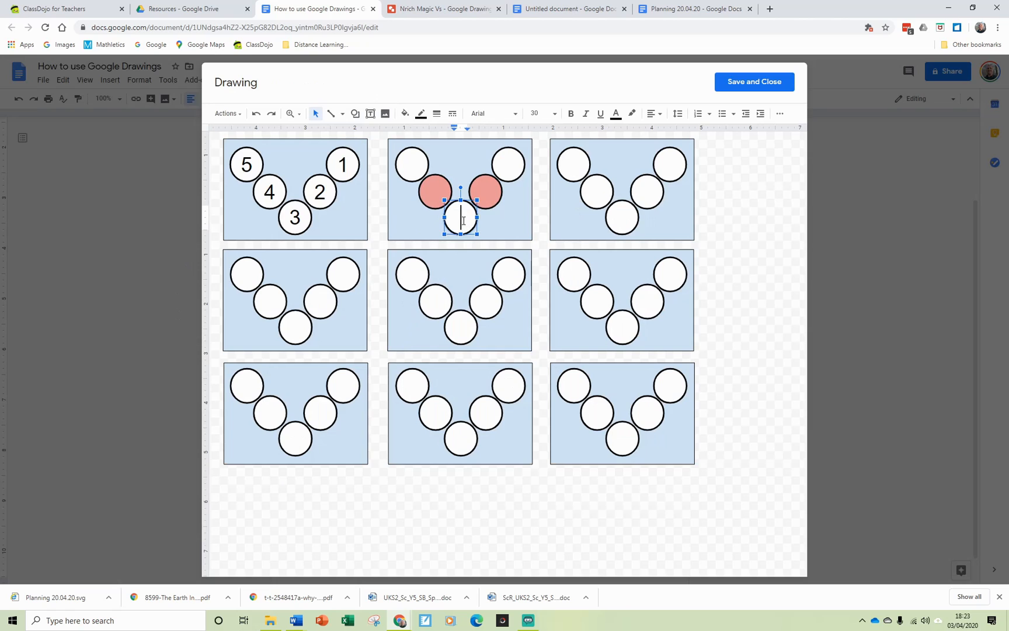
pyautogui.write('5')
pyautogui.doubleClick(413, 164)
pyautogui.write('1')
pyautogui.doubleClick(520, 167)
pyautogui.write('3')
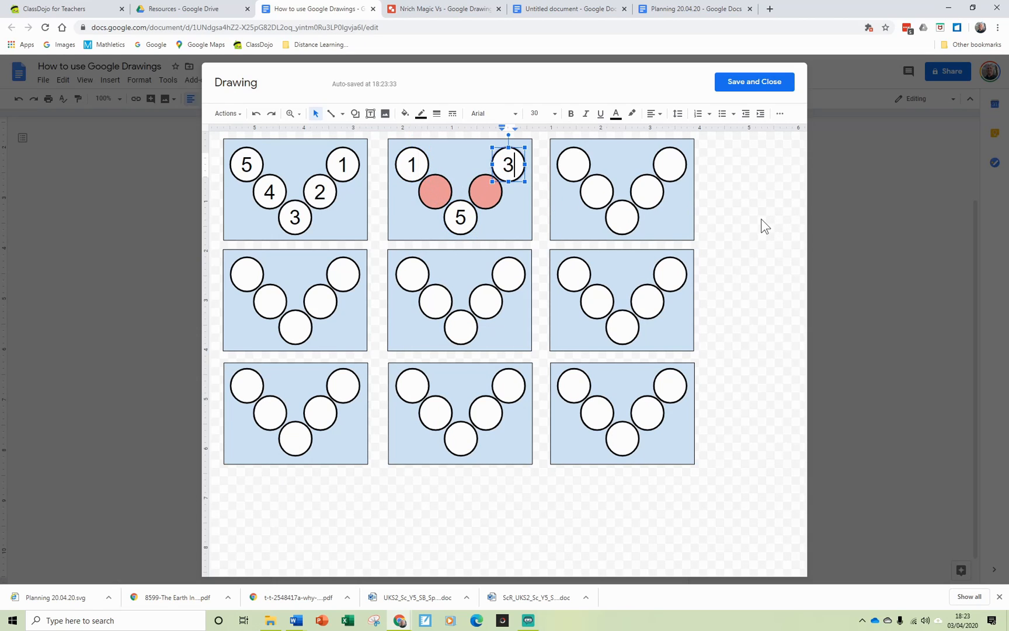
pyautogui.click(756, 84)
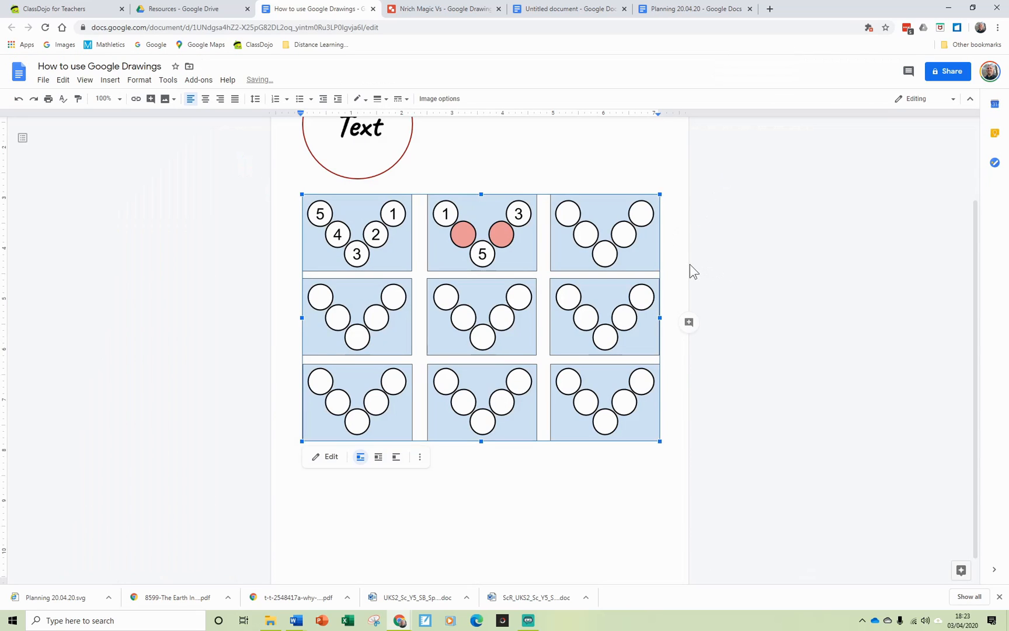
pyautogui.click(689, 264)
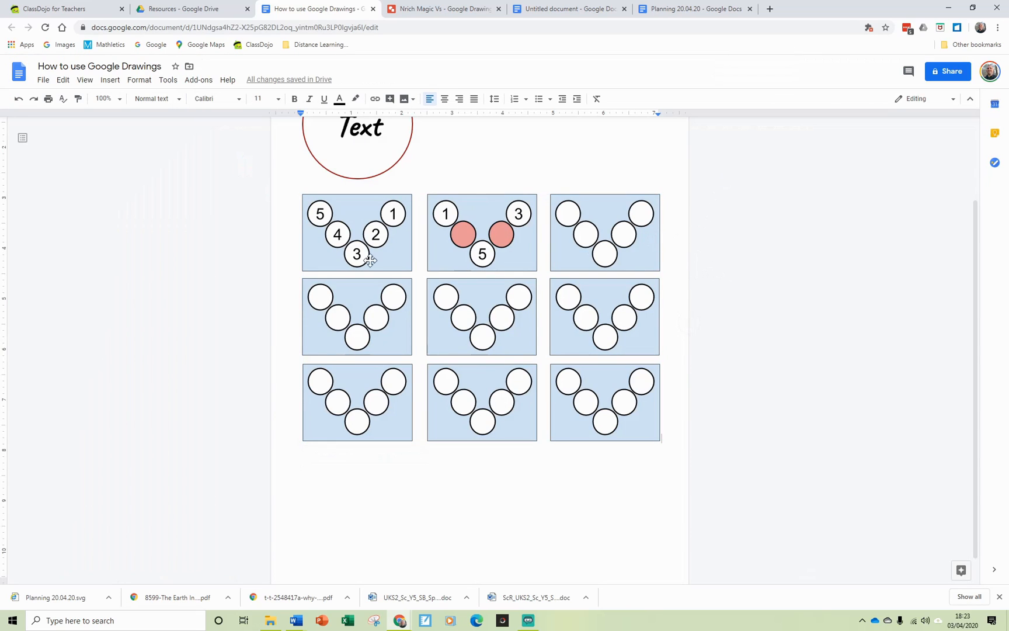
# Step: Add a new empty line below the V drawing in the document
pyautogui.click(365, 489)
pyautogui.click(667, 421)
pyautogui.press('Return')
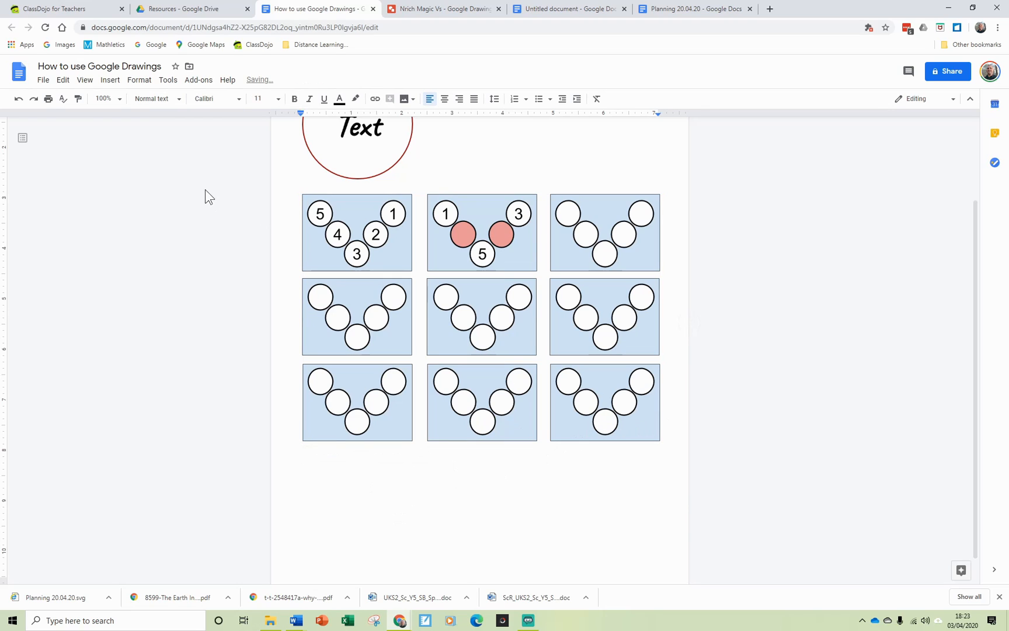
pyautogui.click(108, 80)
pyautogui.moveTo(135, 142)
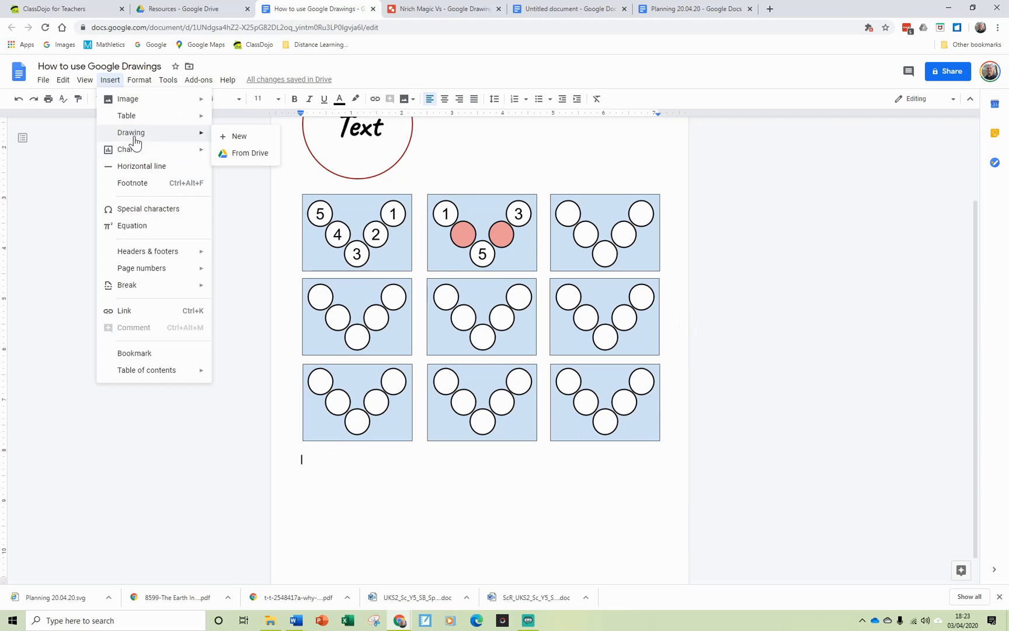
pyautogui.click(236, 136)
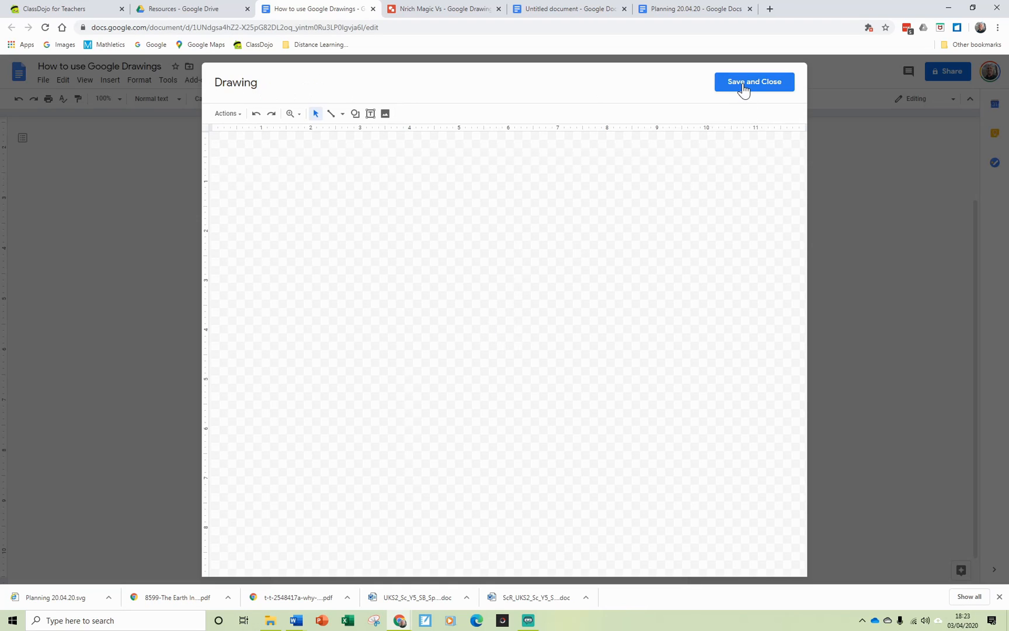
pyautogui.press('Escape')
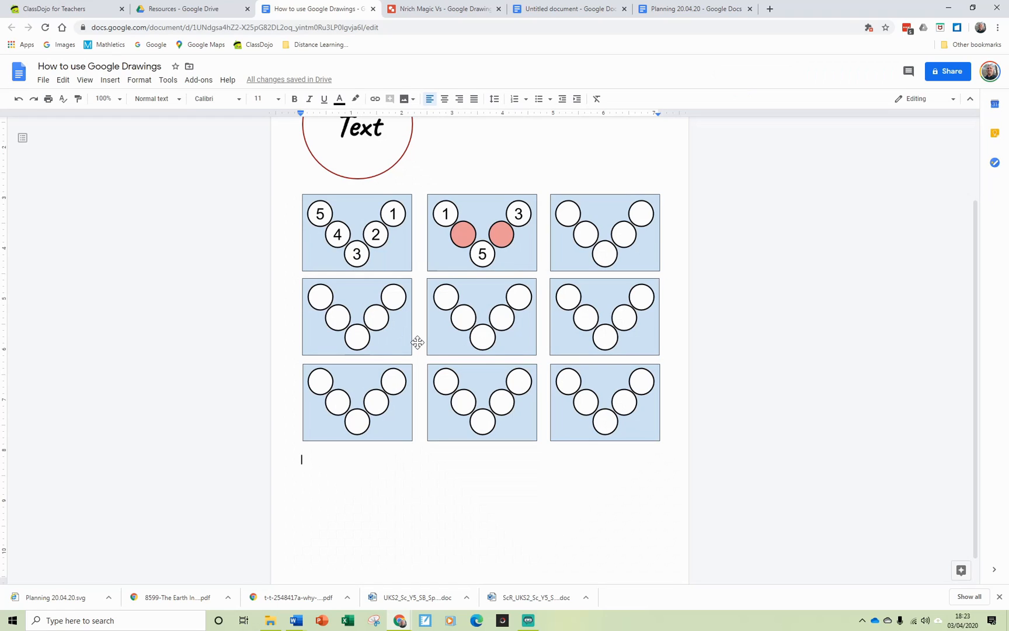